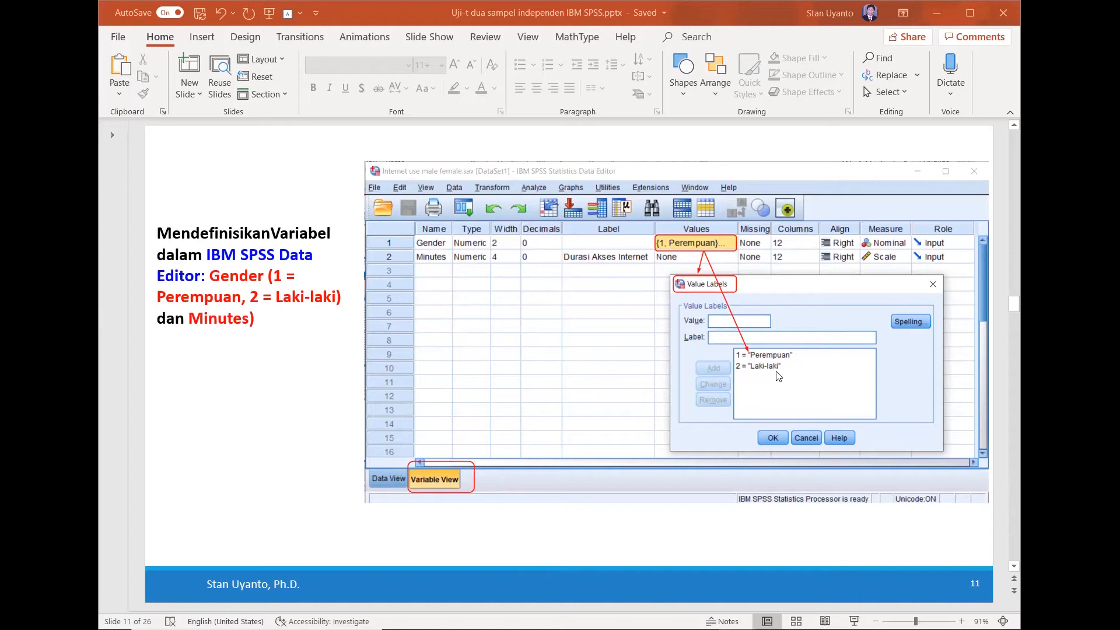
# Step: Review the slides on the Gender and Minutes sample data, and switch to IBM SPSS Statistics to look at the empty variable definitions
pyautogui.scroll(-1, 657, 227)
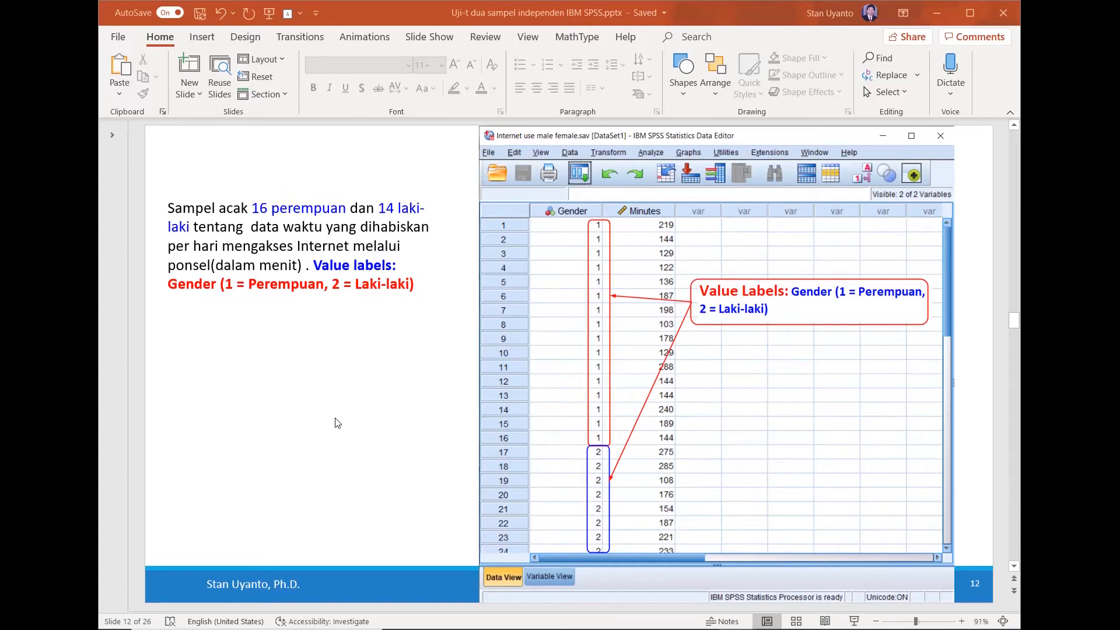
pyautogui.scroll(-1, 338, 422)
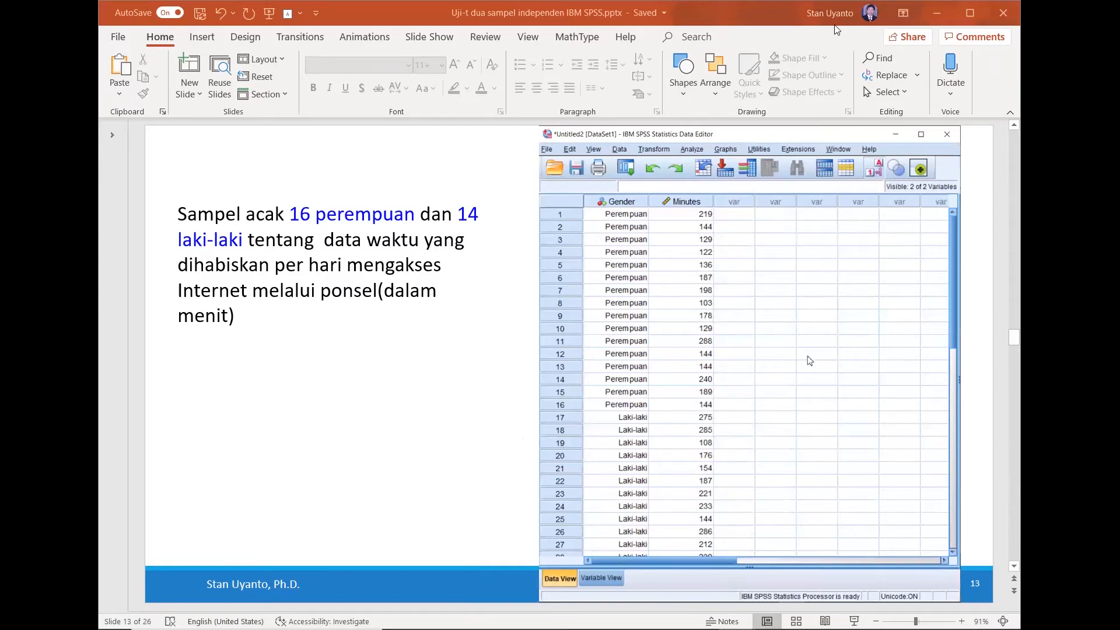
pyautogui.hotkey('alt', 'Tab')
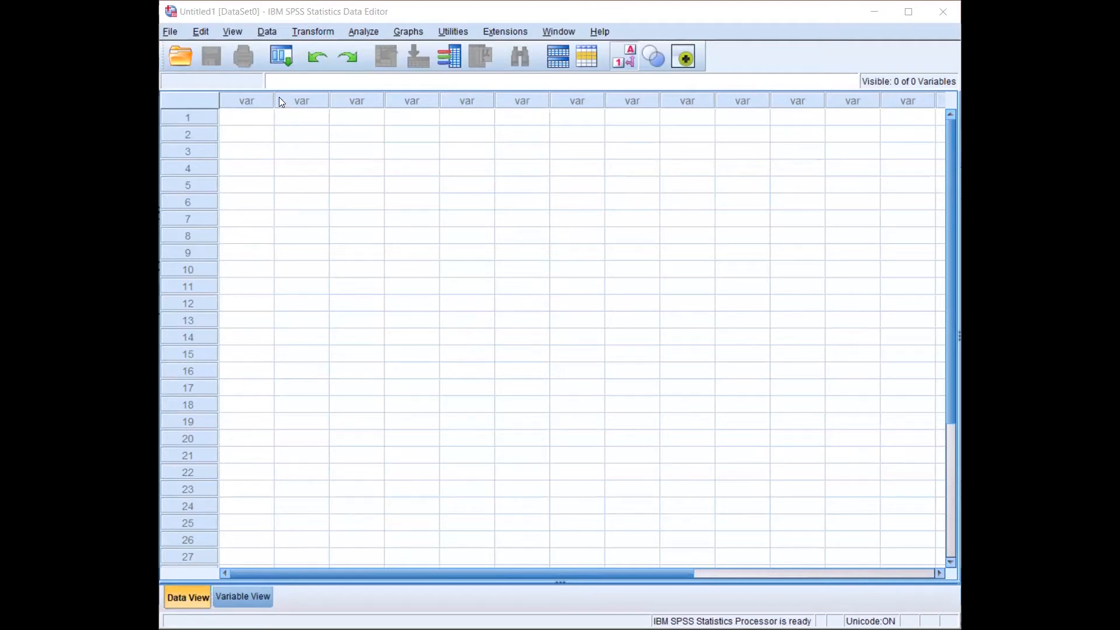
pyautogui.click(254, 595)
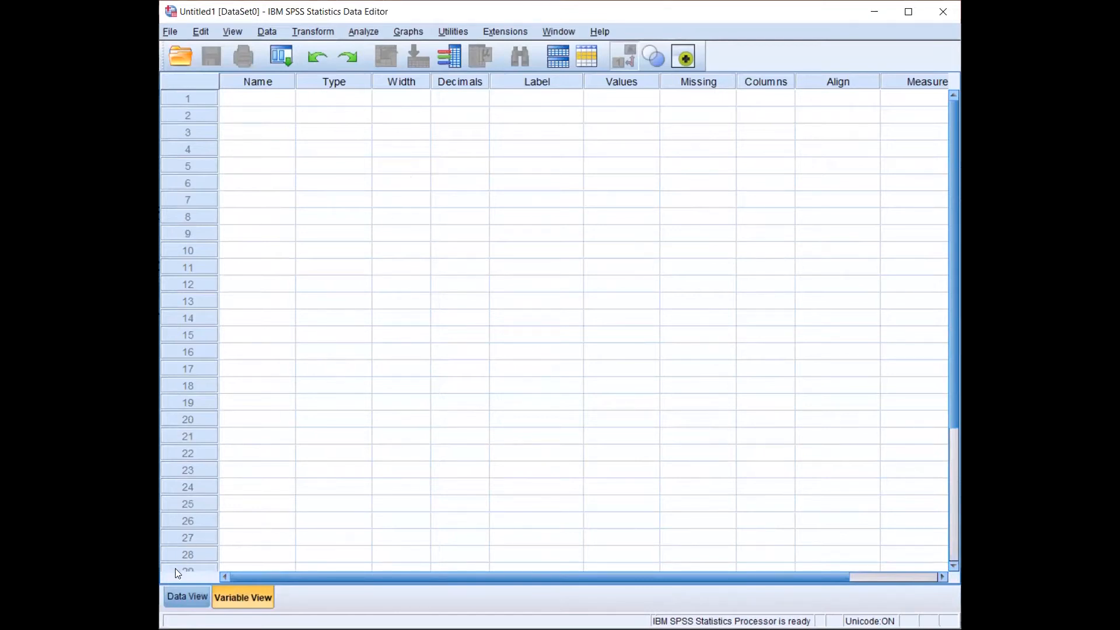
pyautogui.click(178, 595)
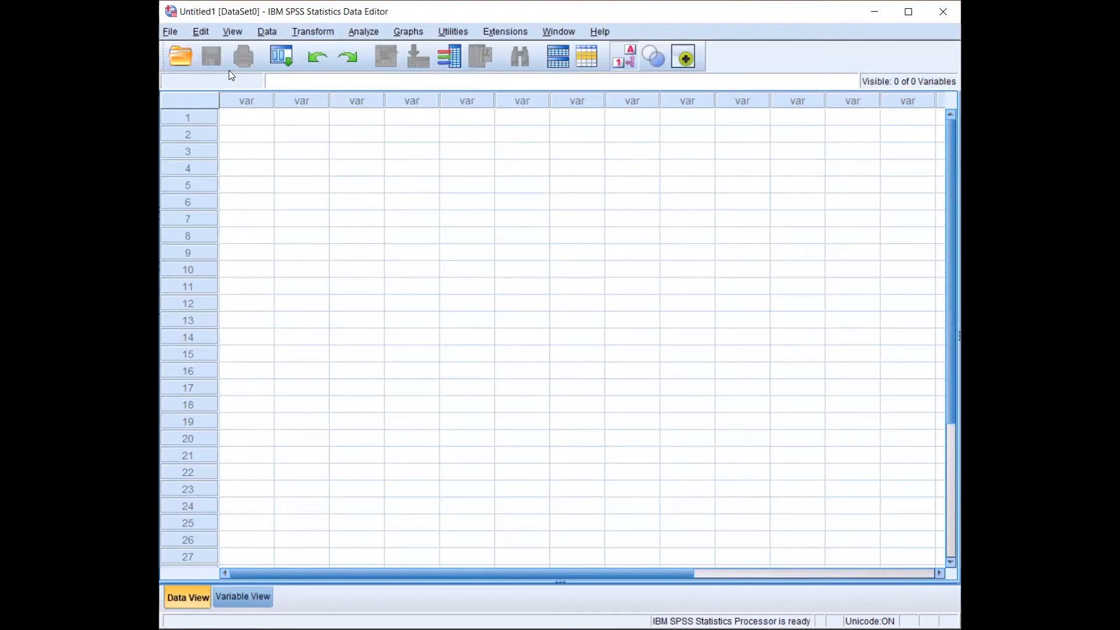
# Step: Open the data file Internet use male female.sav from the DATA-DATA R folder and restore its window to a smaller size
pyautogui.click(178, 35)
pyautogui.moveTo(195, 65)
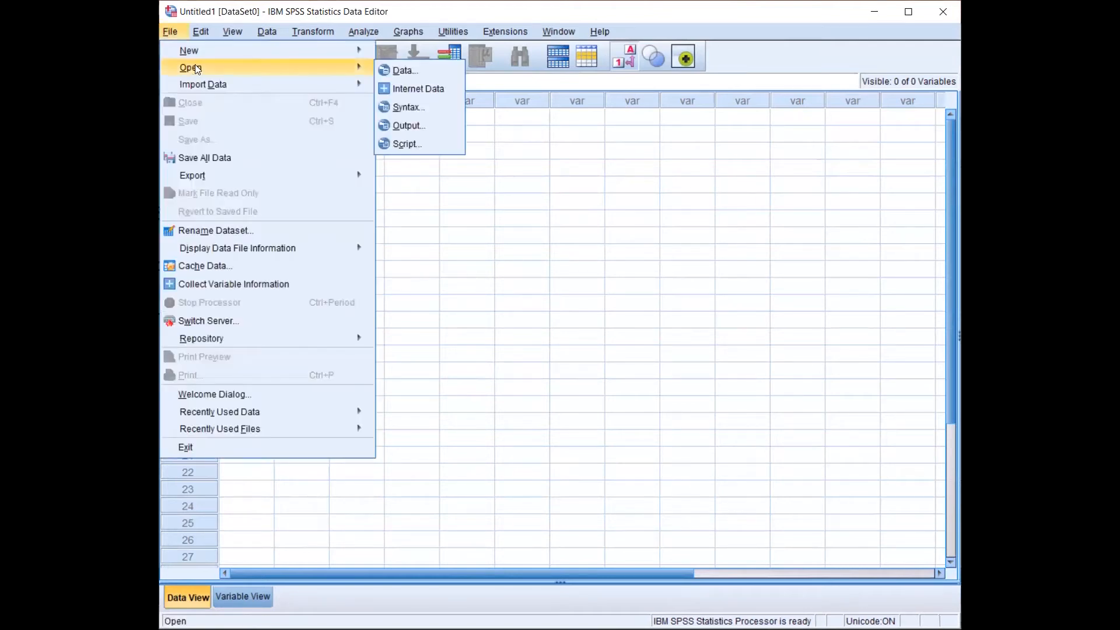
pyautogui.click(446, 71)
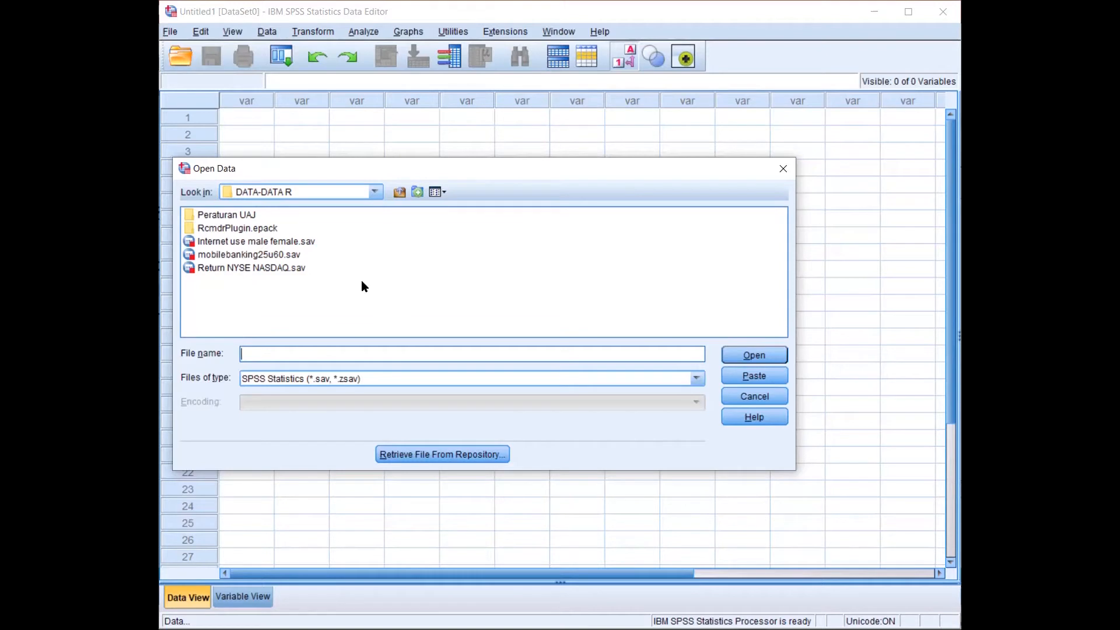
pyautogui.click(305, 242)
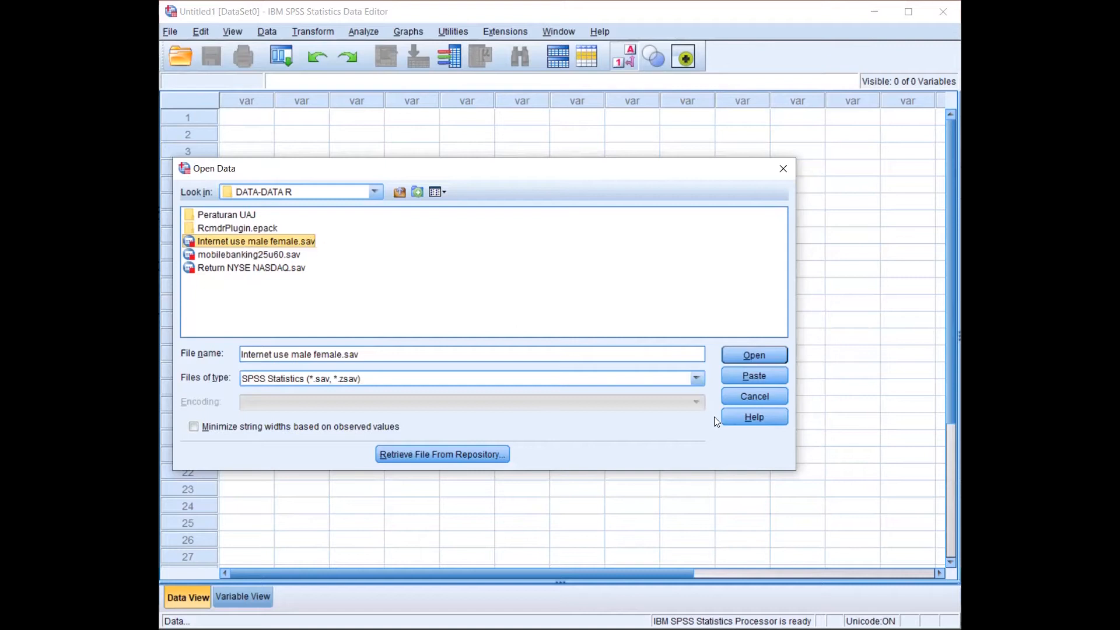
pyautogui.click(760, 355)
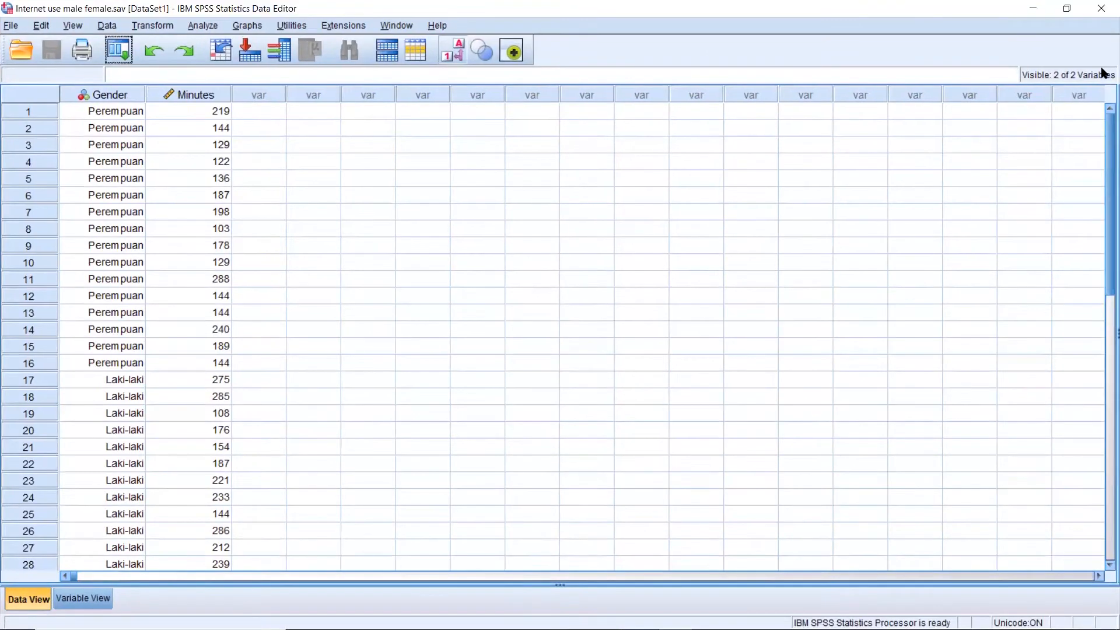
pyautogui.click(1073, 11)
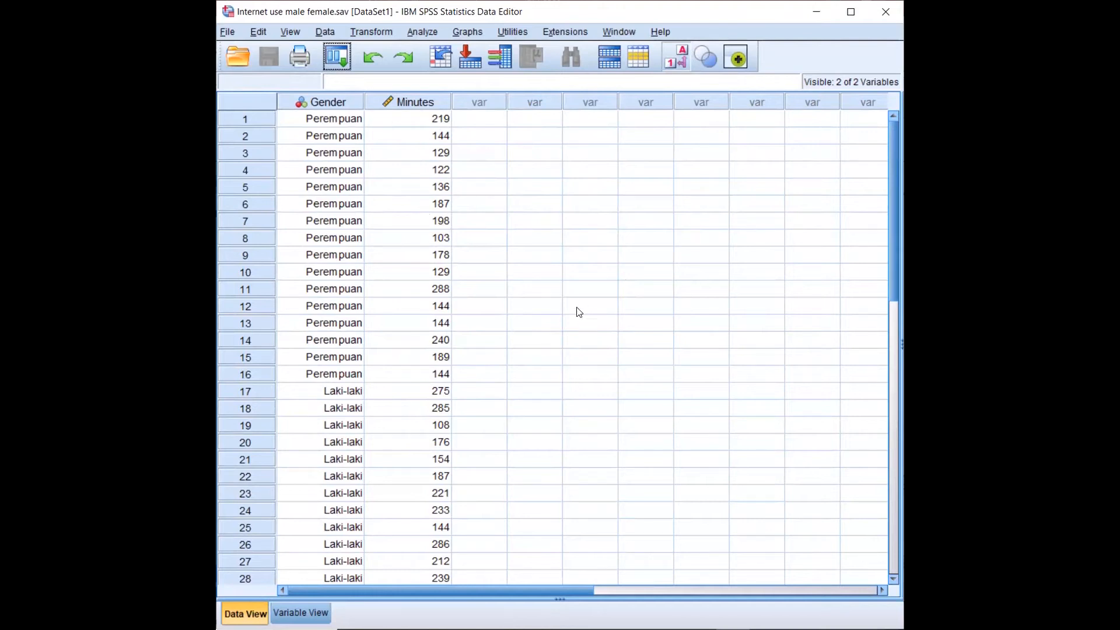
# Step: Set up an Independent-Samples T Test with Durasi Akses Internet [Minutes] as test variable and Gender as grouping variable
pyautogui.click(423, 32)
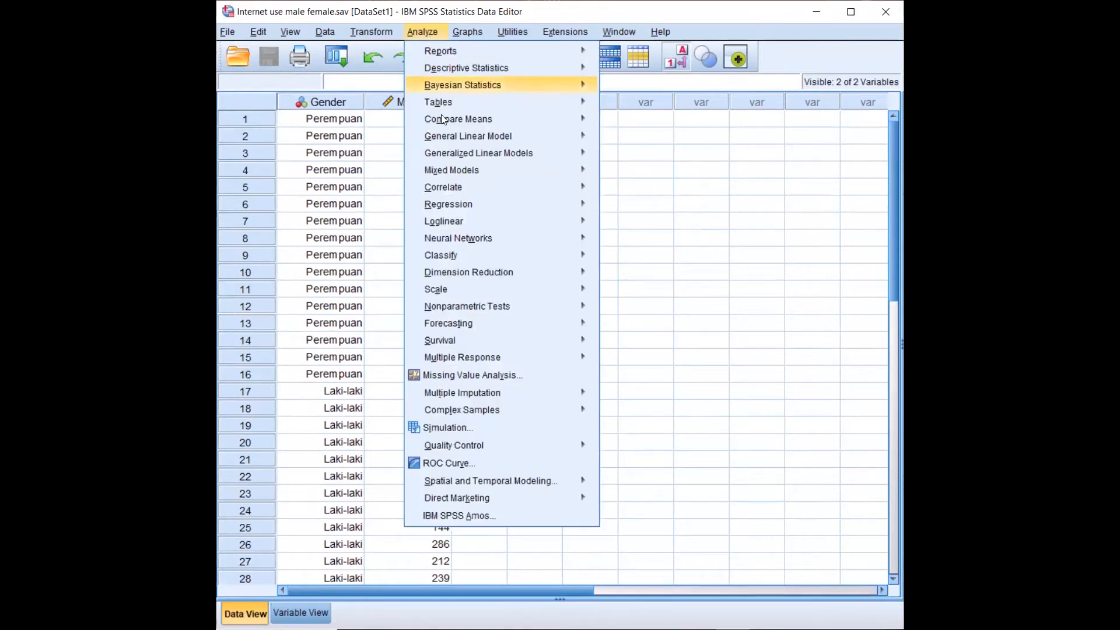
pyautogui.moveTo(468, 119)
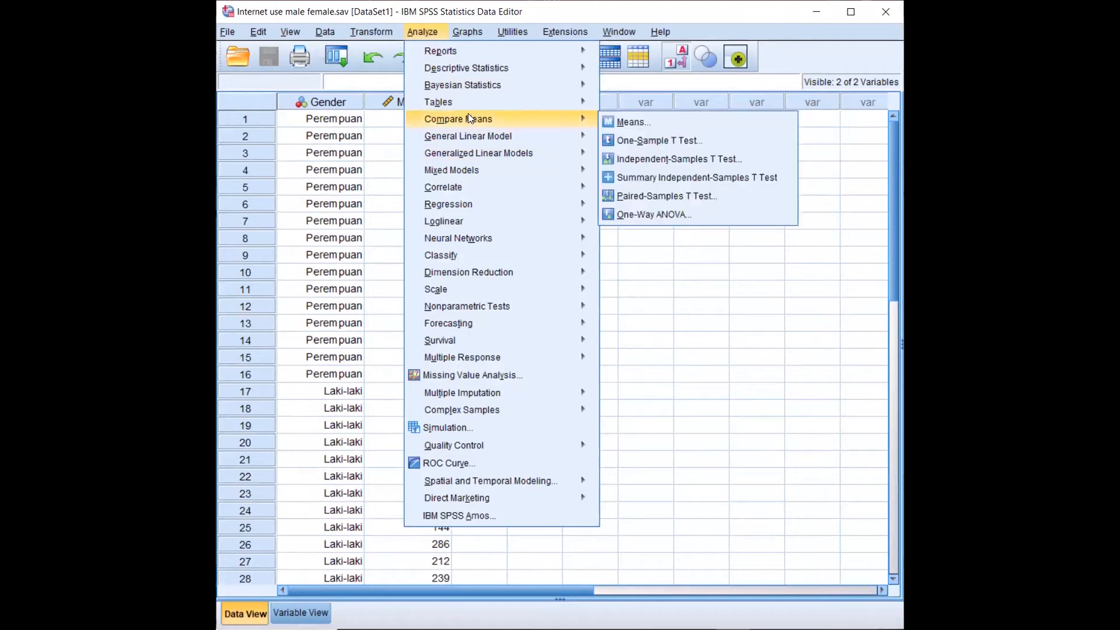
pyautogui.click(771, 159)
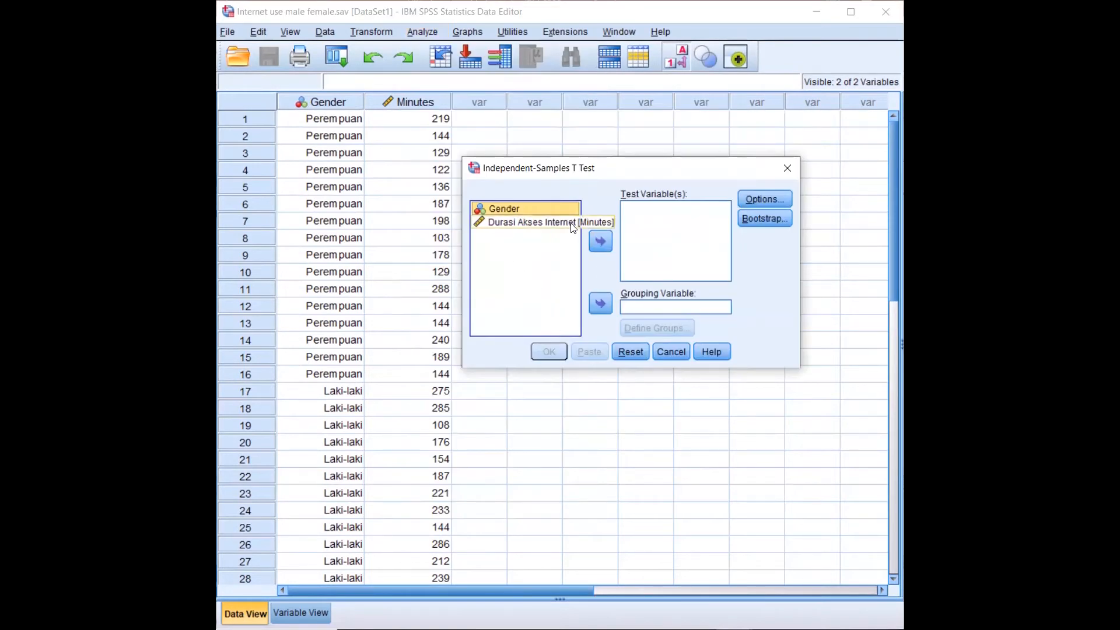
pyautogui.click(528, 222)
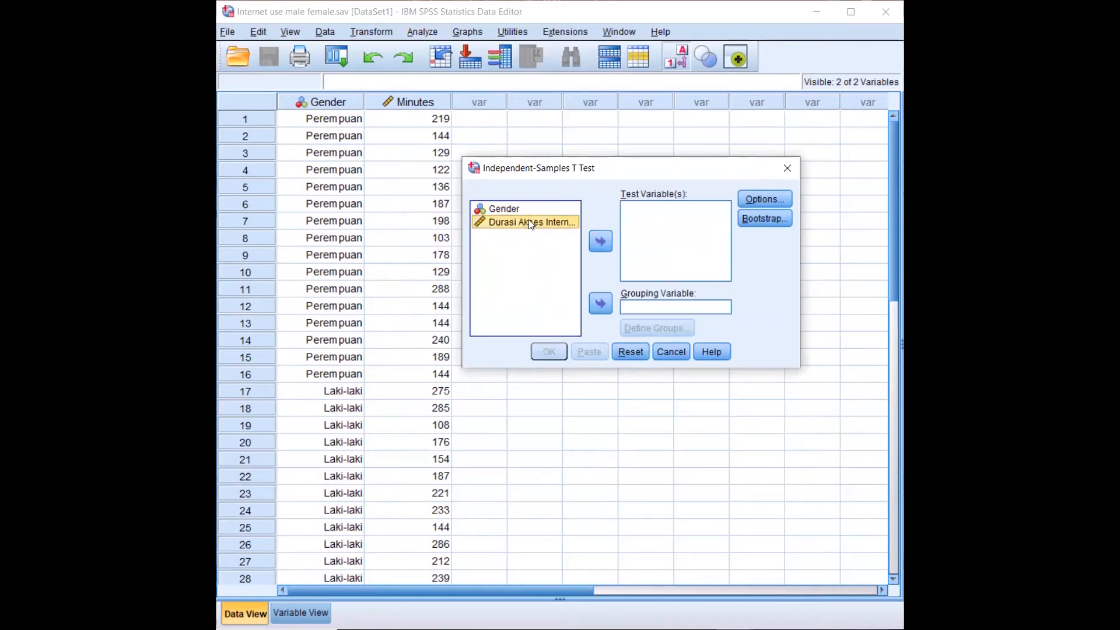
pyautogui.click(601, 243)
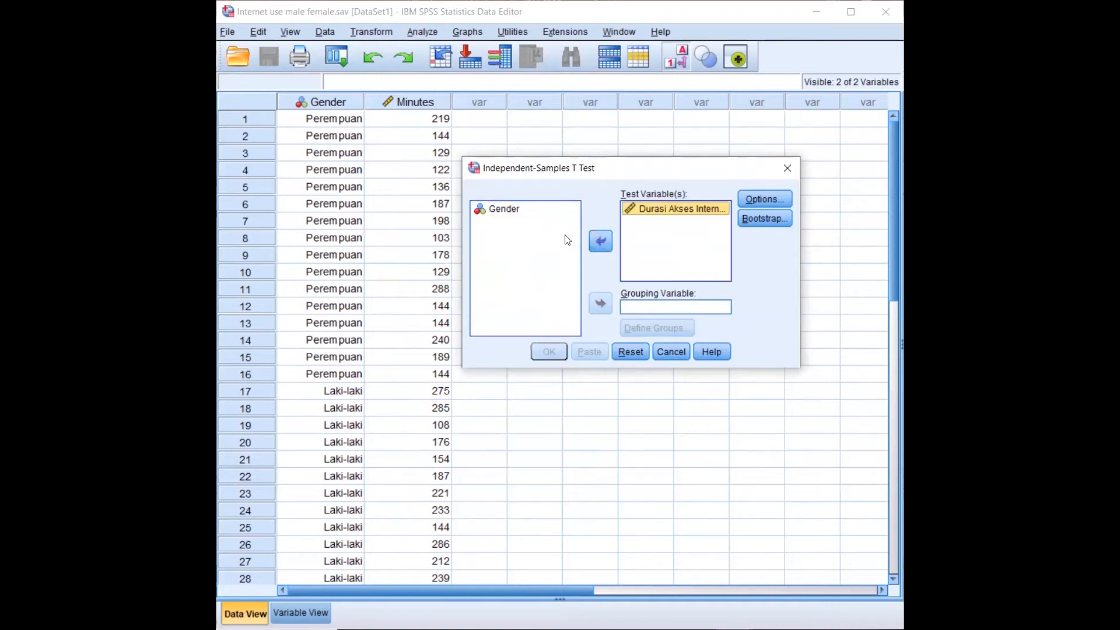
pyautogui.click(503, 210)
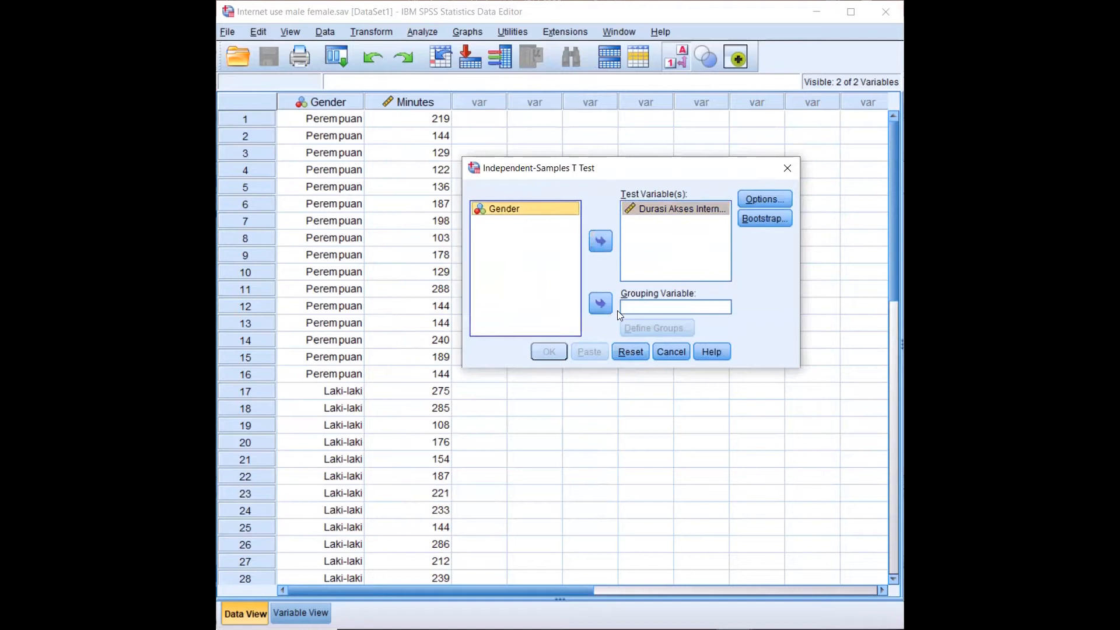
pyautogui.click(599, 304)
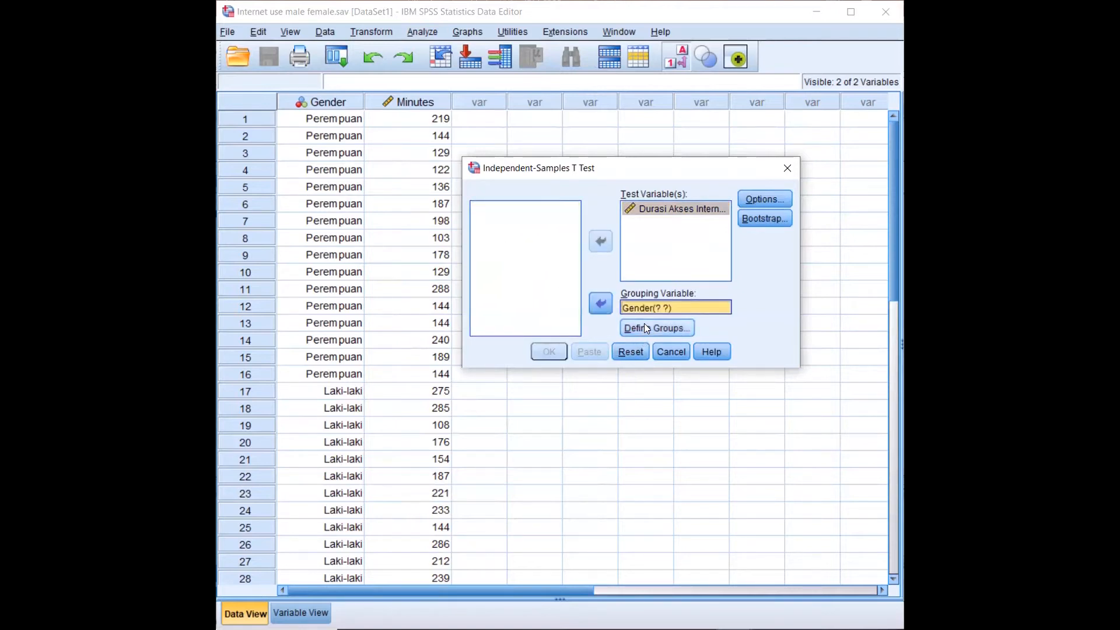
# Step: Define the Gender groups with the values 1 and 2, and run the t test
pyautogui.click(645, 325)
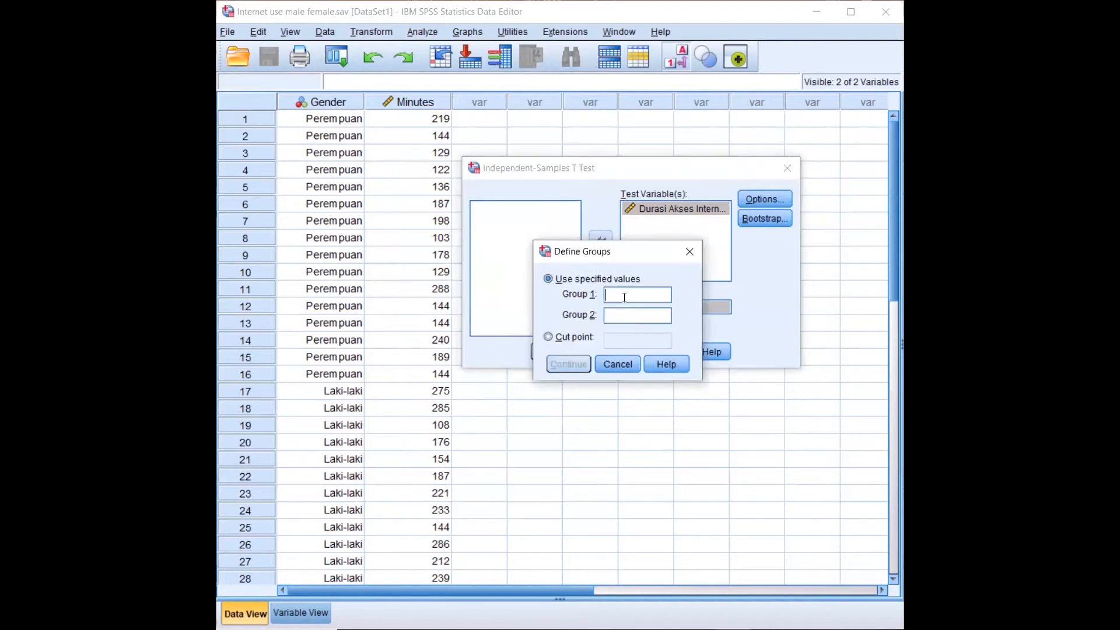
pyautogui.write('1')
pyautogui.click(620, 316)
pyautogui.write('2')
pyautogui.click(569, 365)
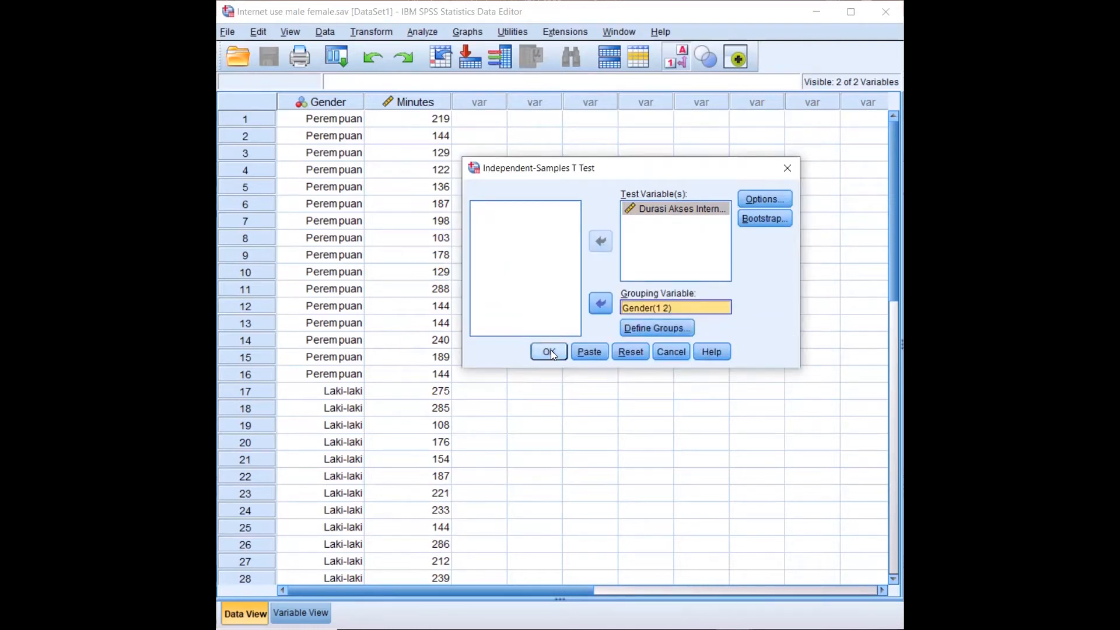
pyautogui.click(549, 350)
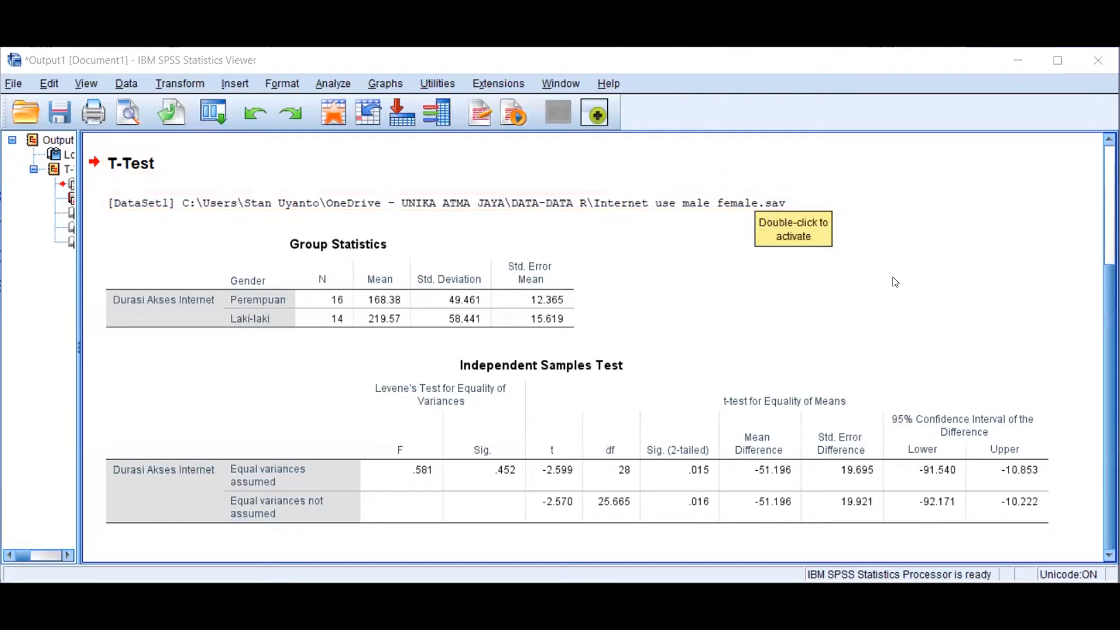
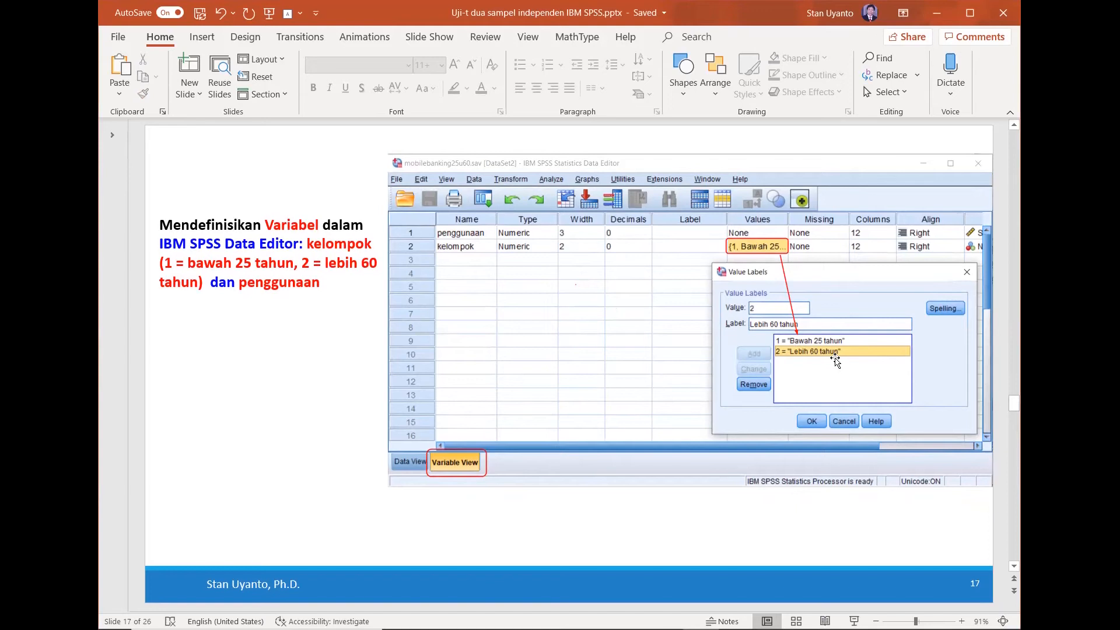
# Step: Review the mobile banking sample slide, switch to IBM SPSS Statistics and open mobilebanking25u60.sav from the DATA-DATA R folder
pyautogui.scroll(-1, 669, 513)
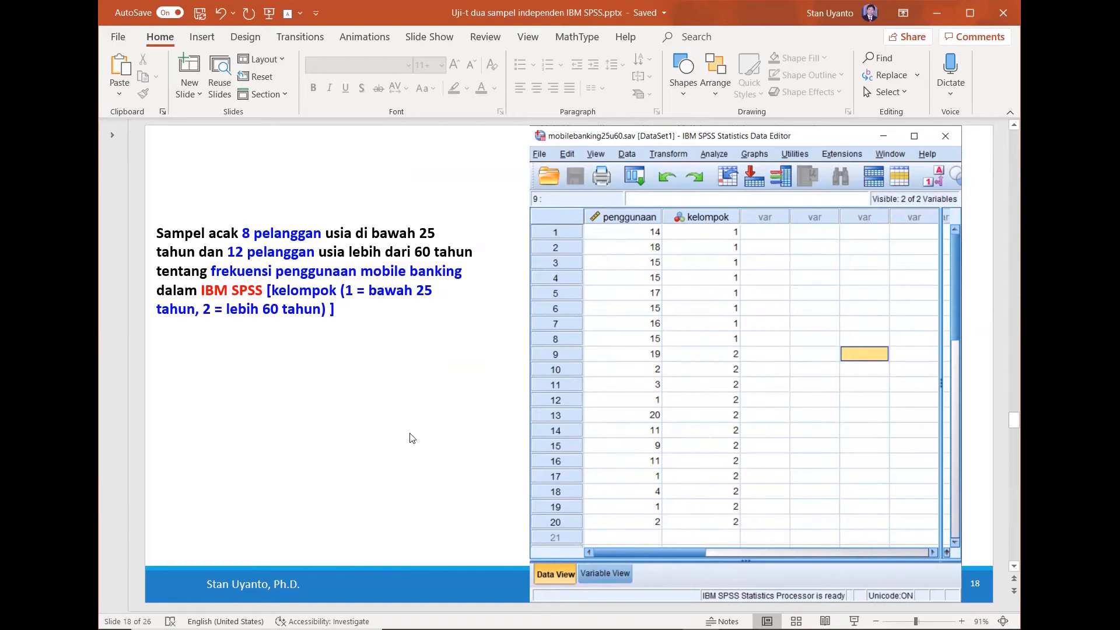
pyautogui.scroll(-1, 384, 433)
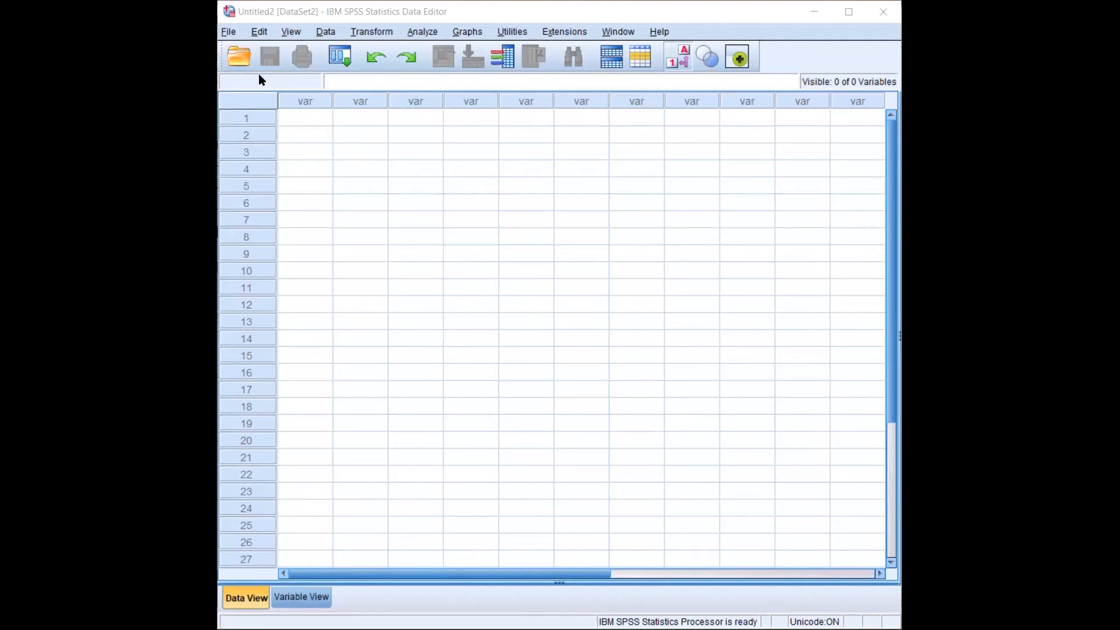
pyautogui.click(227, 33)
pyautogui.moveTo(257, 70)
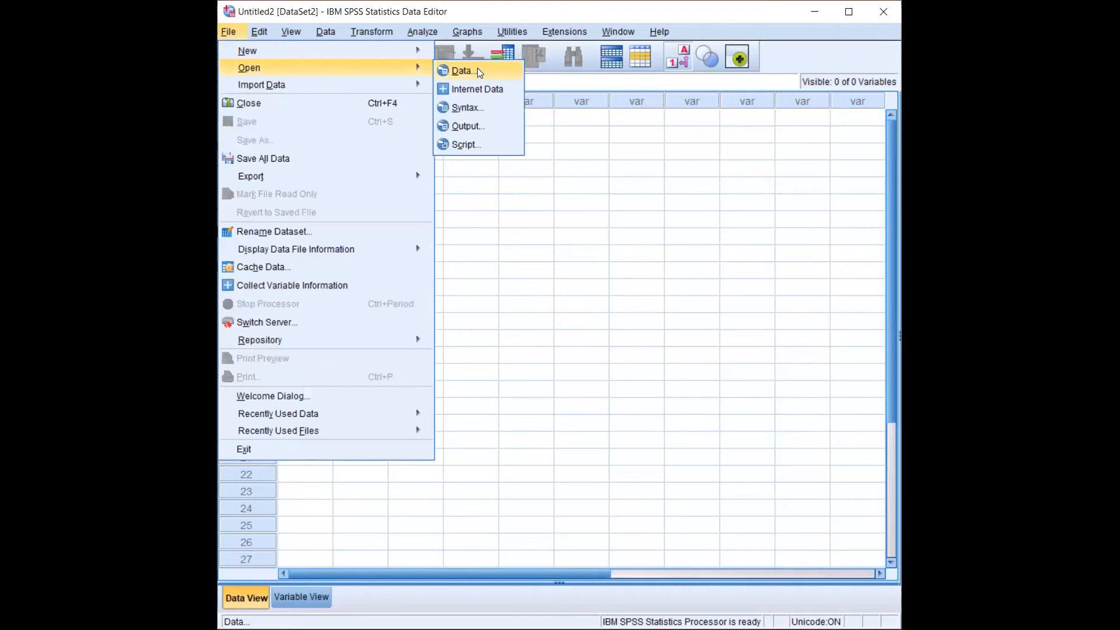
pyautogui.click(462, 70)
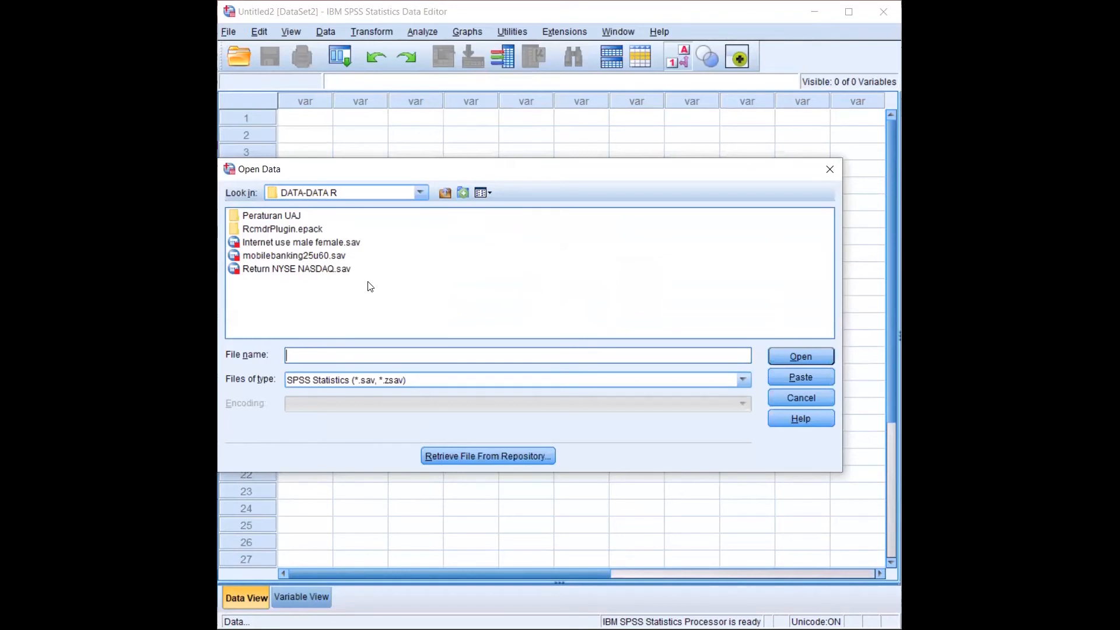
pyautogui.click(341, 256)
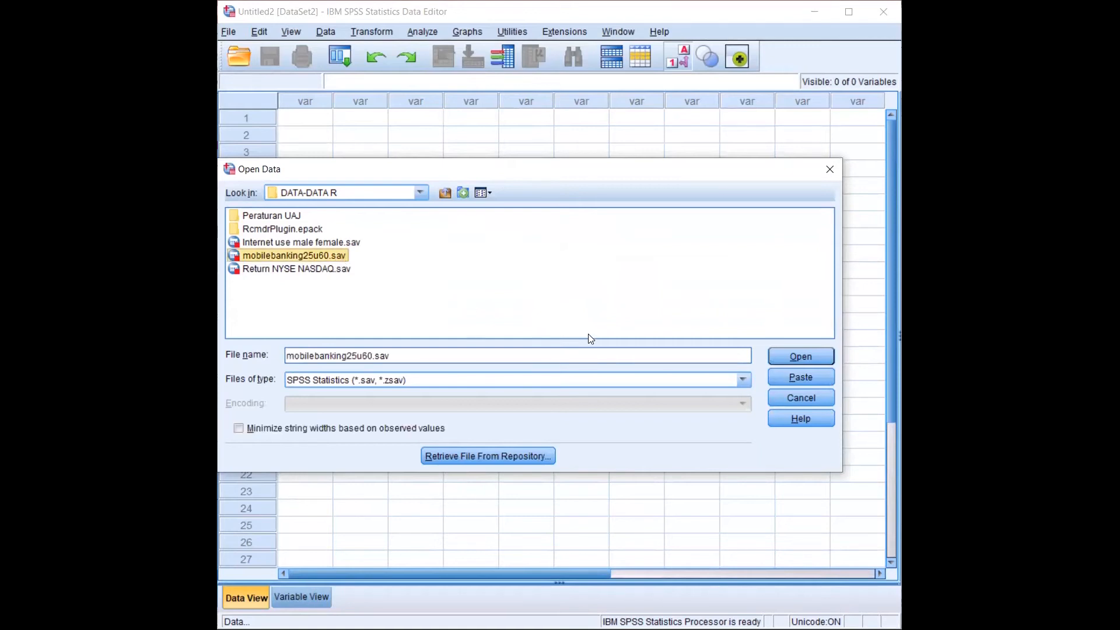
pyautogui.click(796, 360)
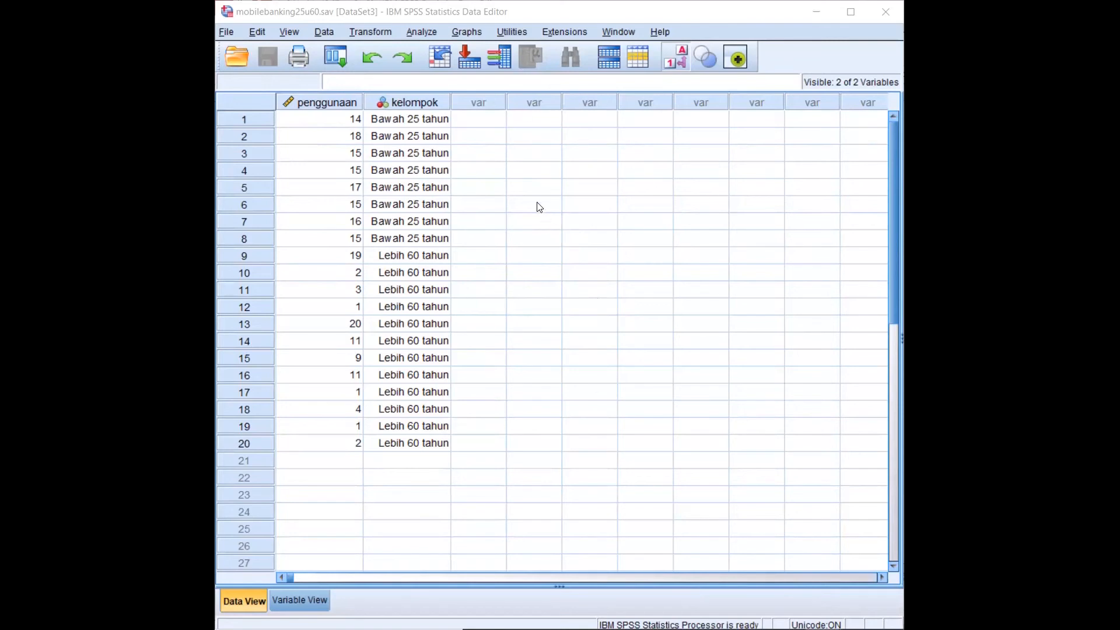
# Step: Set up an Independent-Samples T Test with penggunaan as test variable and kelompok as grouping variable
pyautogui.click(421, 31)
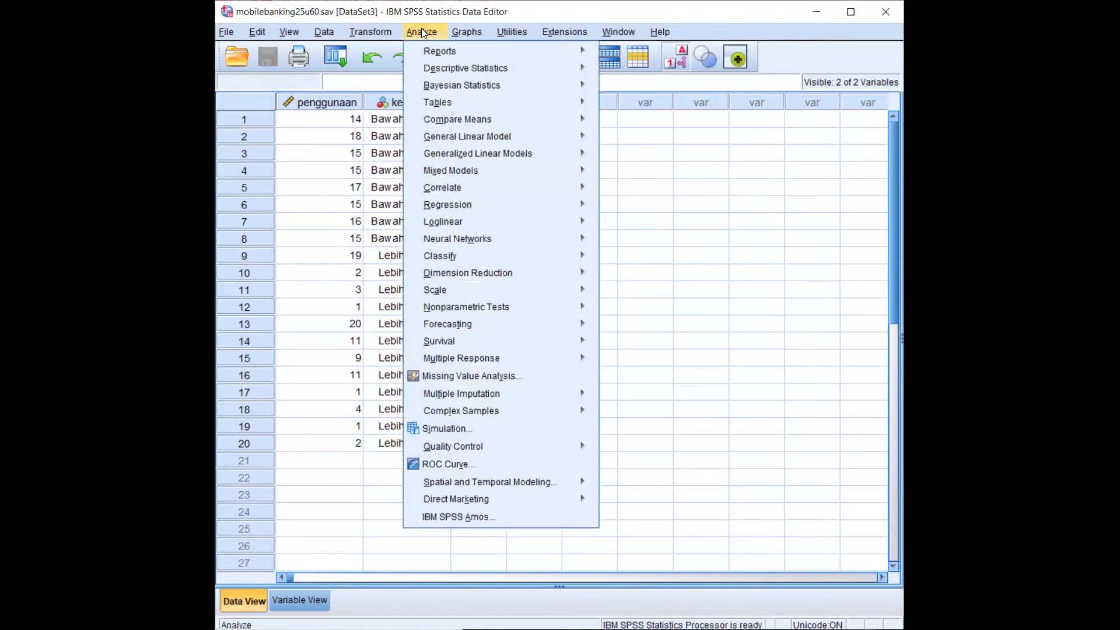
pyautogui.moveTo(458, 119)
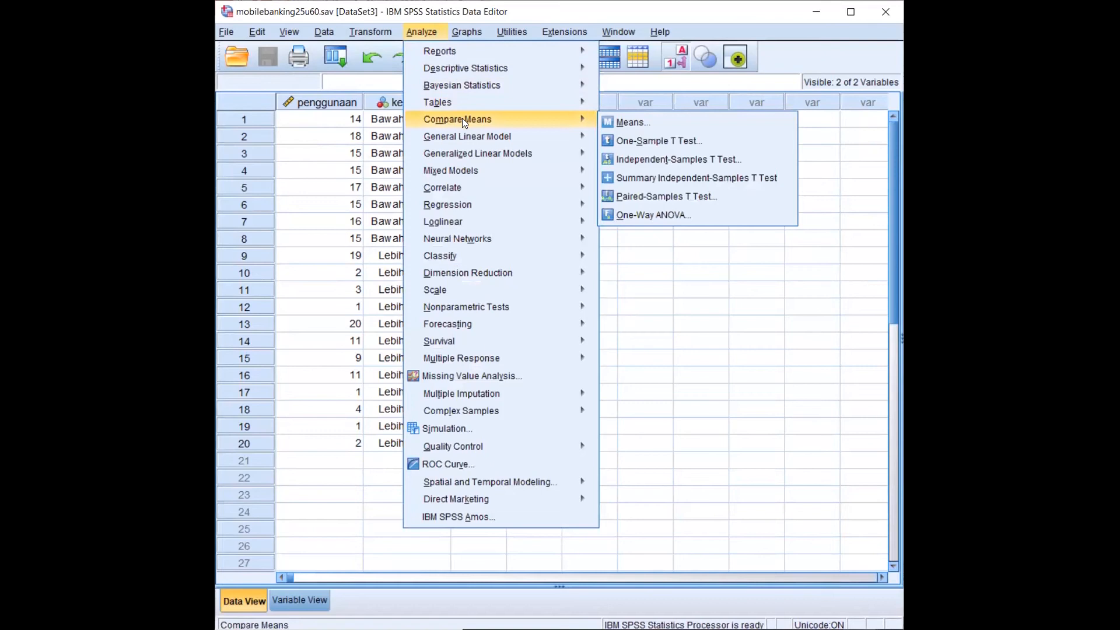
pyautogui.click(761, 161)
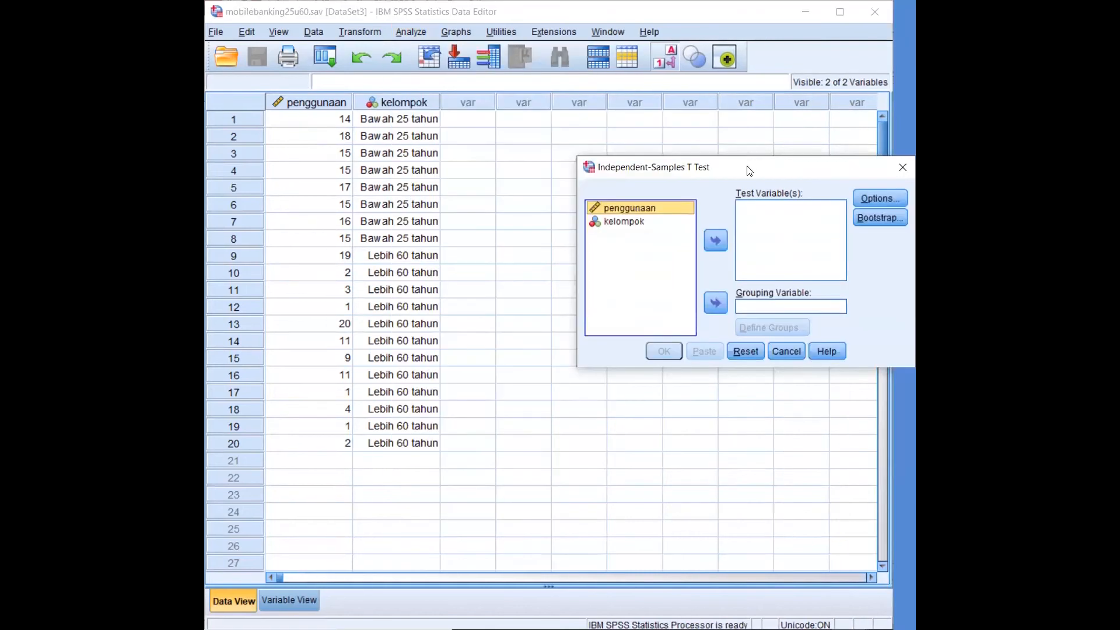
pyautogui.moveTo(743, 167); pyautogui.dragTo(613, 164)
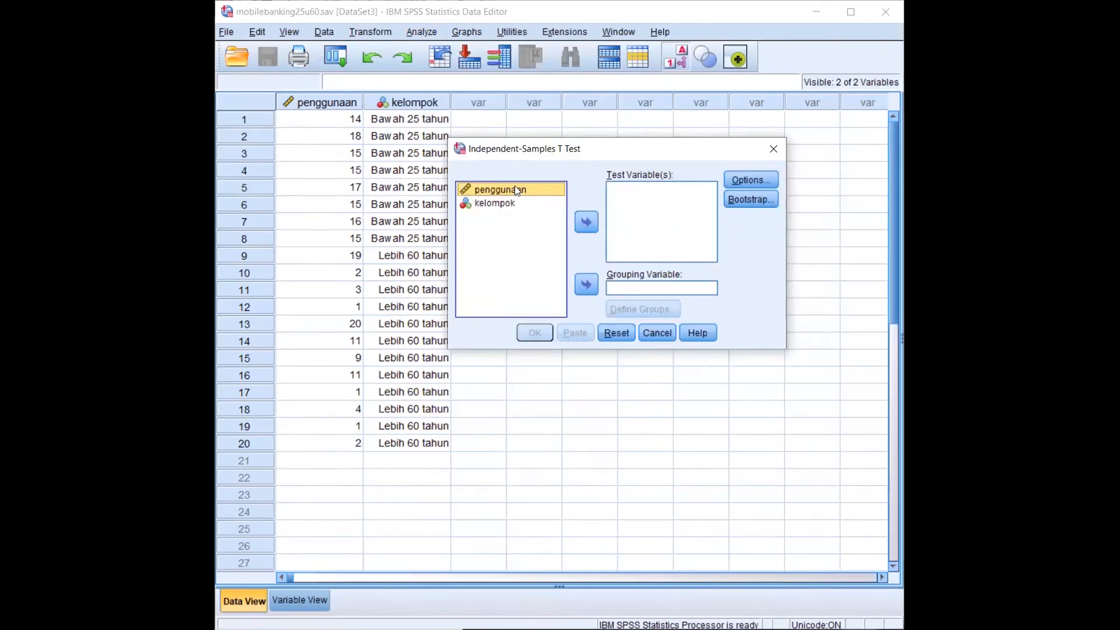
pyautogui.click(586, 221)
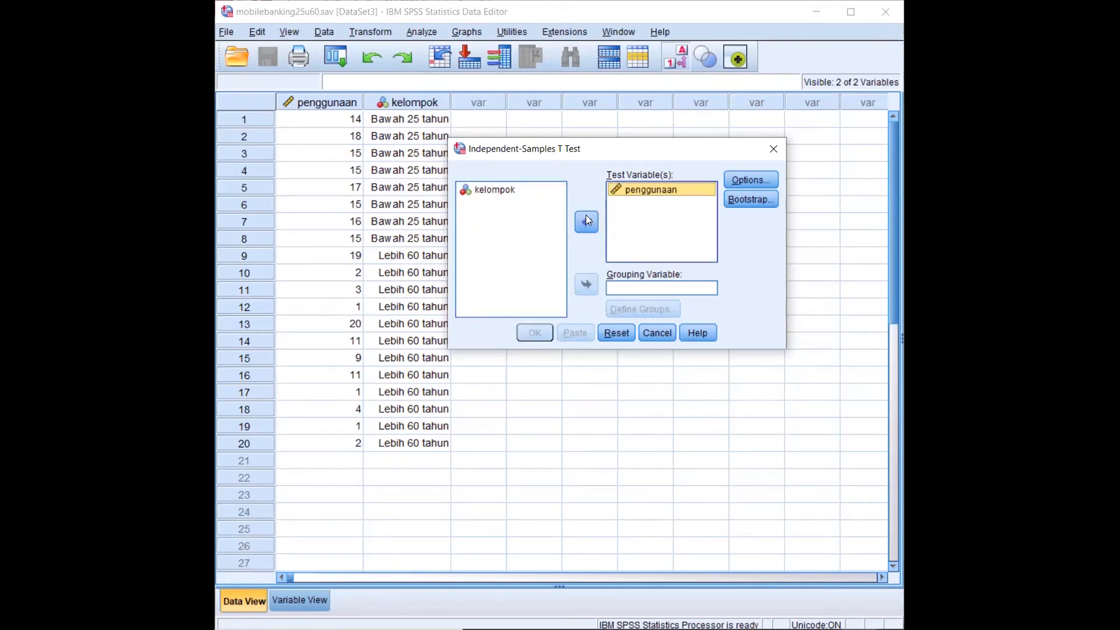
pyautogui.click(498, 196)
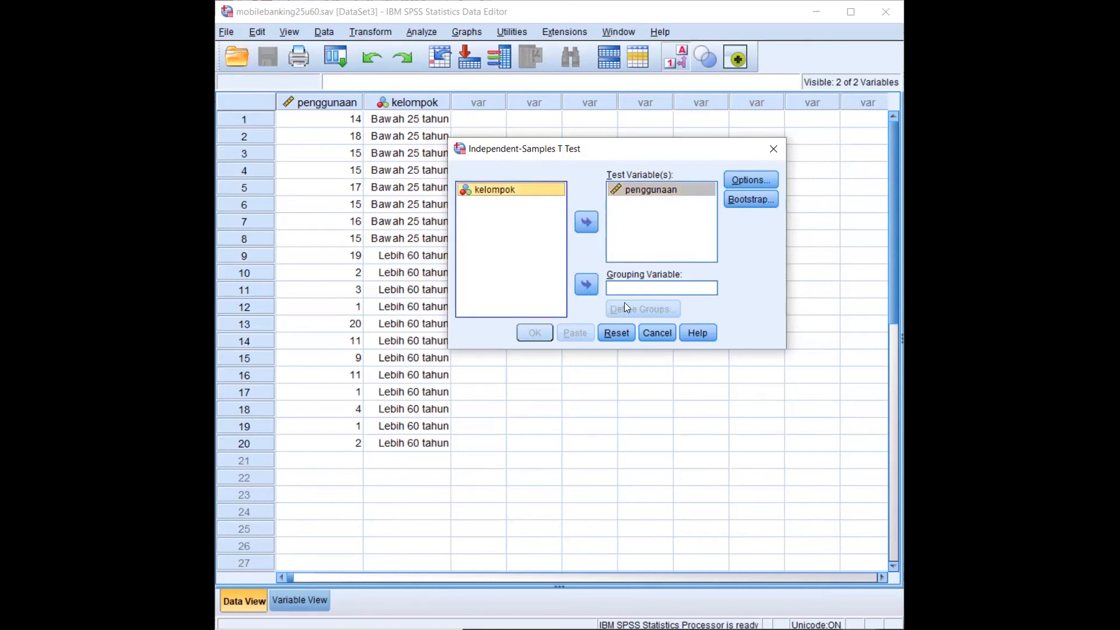
pyautogui.click(587, 284)
# Step: Define the kelompok groups using the specified values 1 and 2
pyautogui.click(640, 311)
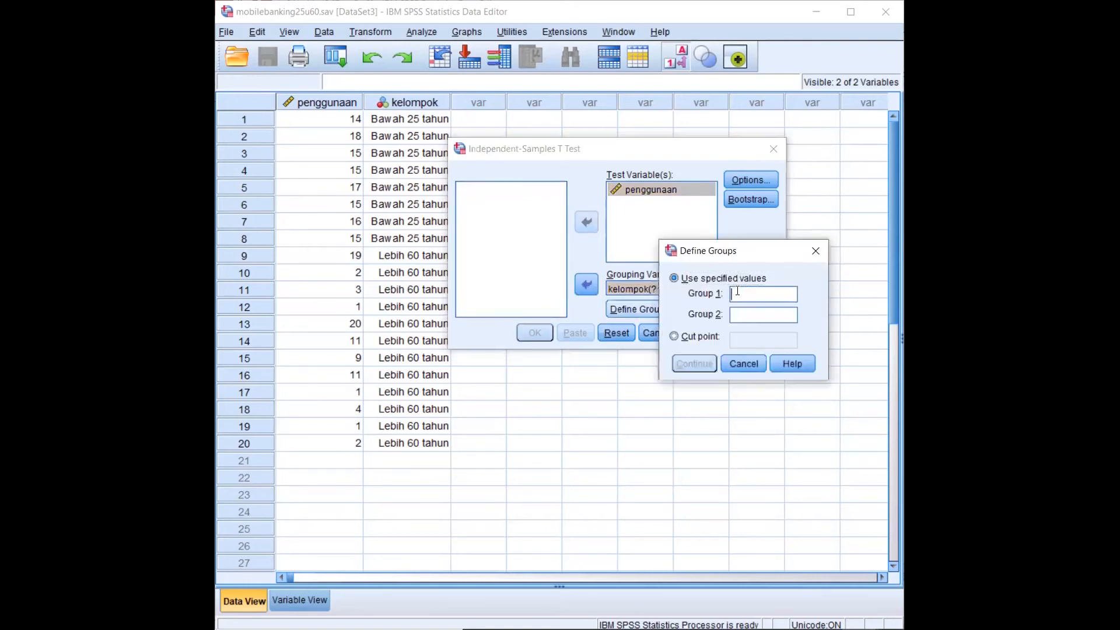
pyautogui.write('2')
pyautogui.click(695, 364)
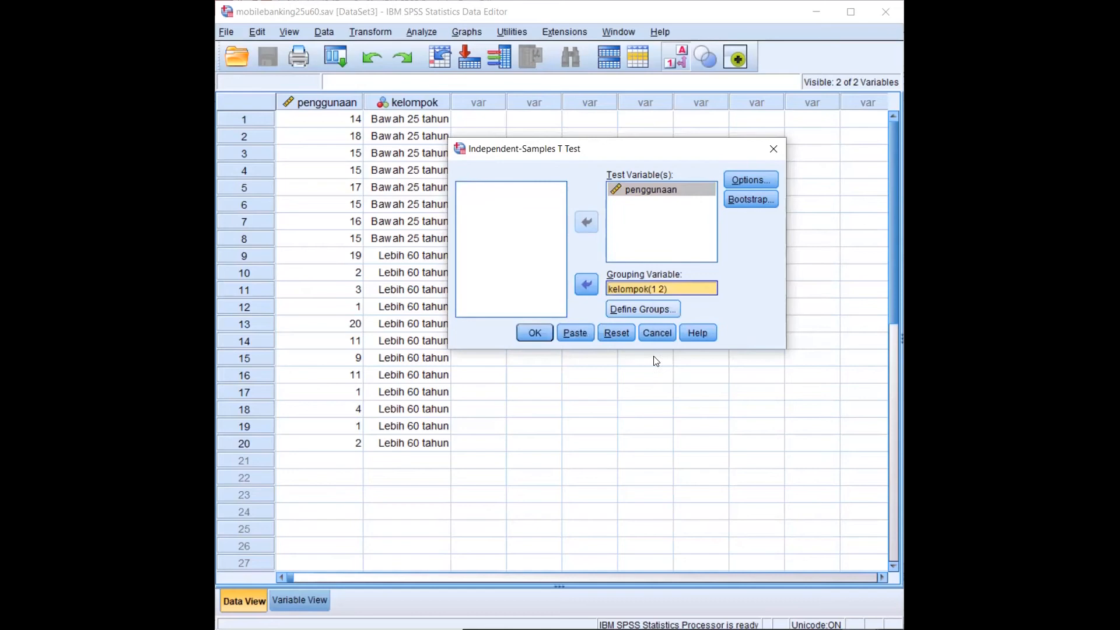
# Step: Run the independent-samples t test on penggunaan by kelompok
pyautogui.click(535, 335)
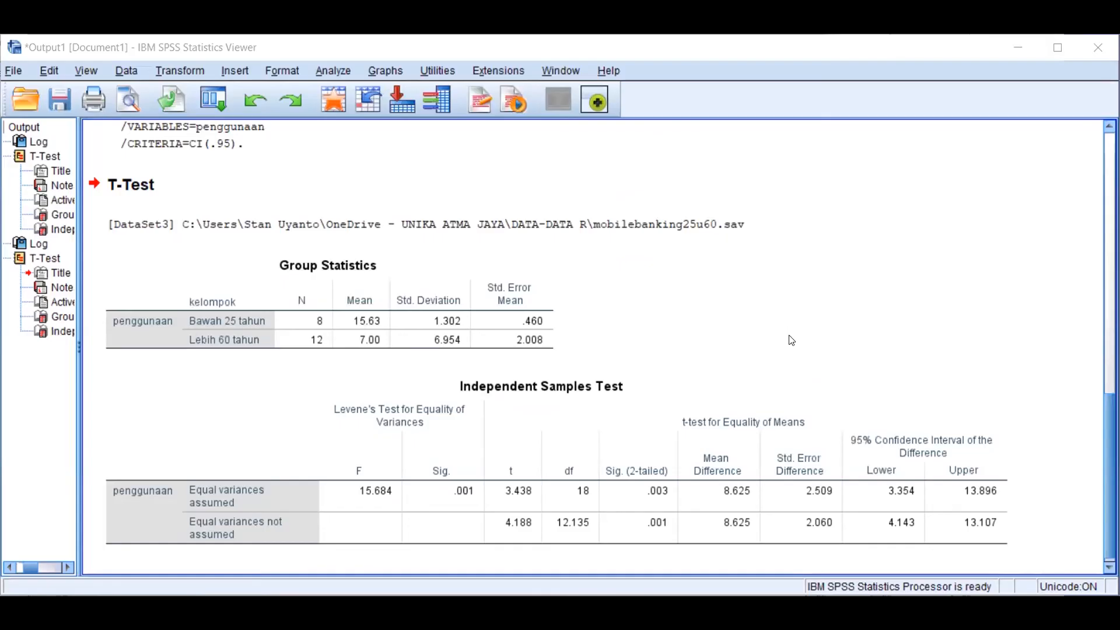
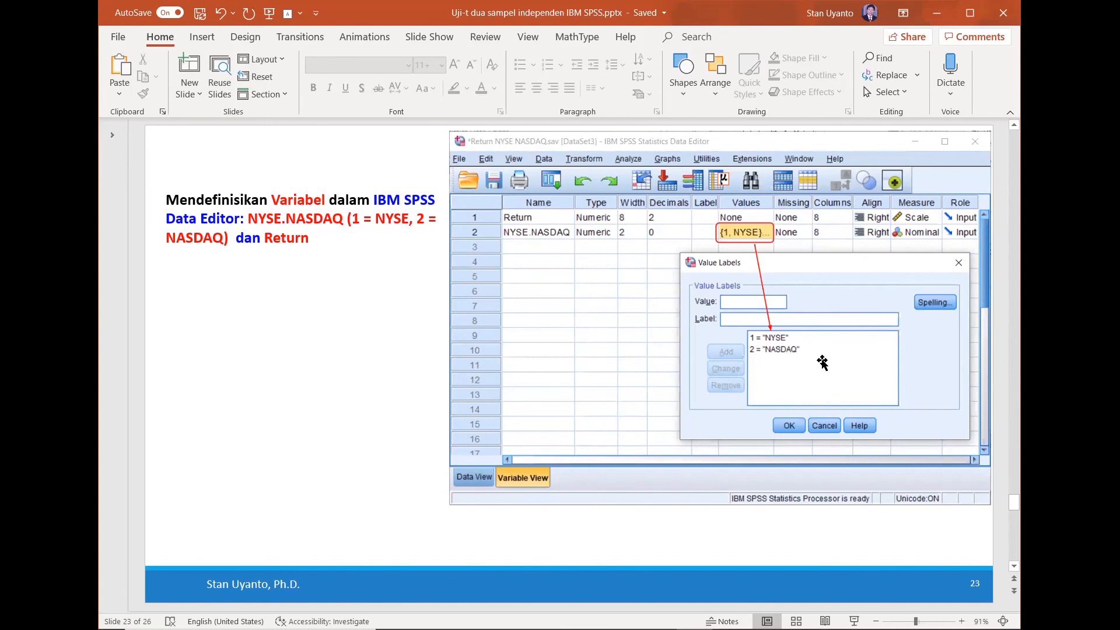
# Step: Review the NYSE and NASDAQ return sample slides, switch to IBM SPSS Statistics and open Return NYSE NASDAQ.sav from the DATA-DATA R folder
pyautogui.scroll(-1, 822, 362)
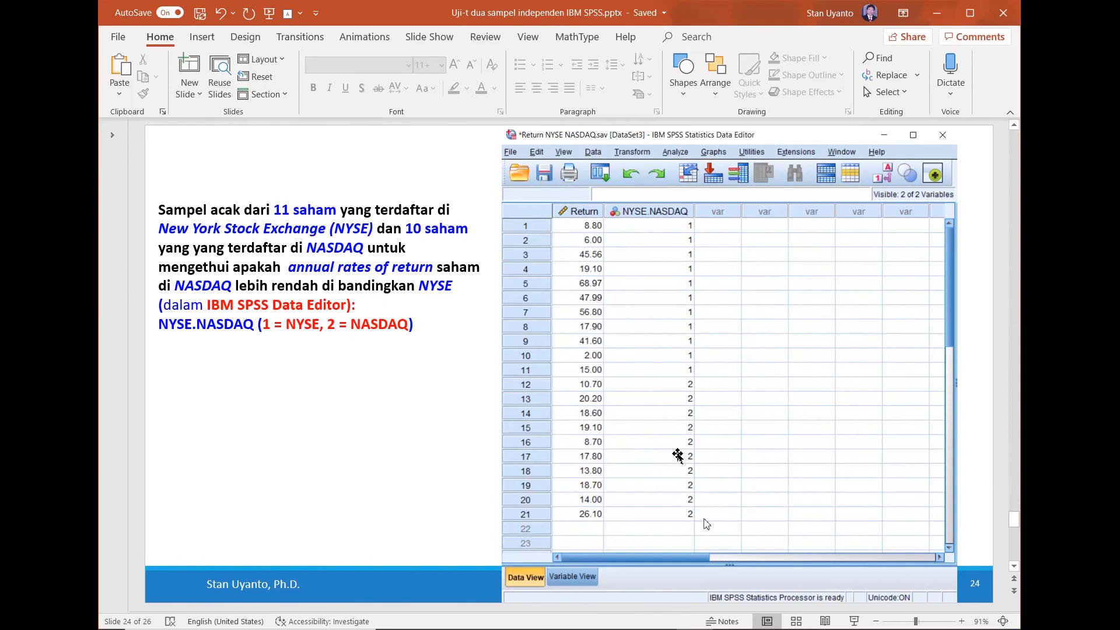
pyautogui.scroll(-1, 782, 436)
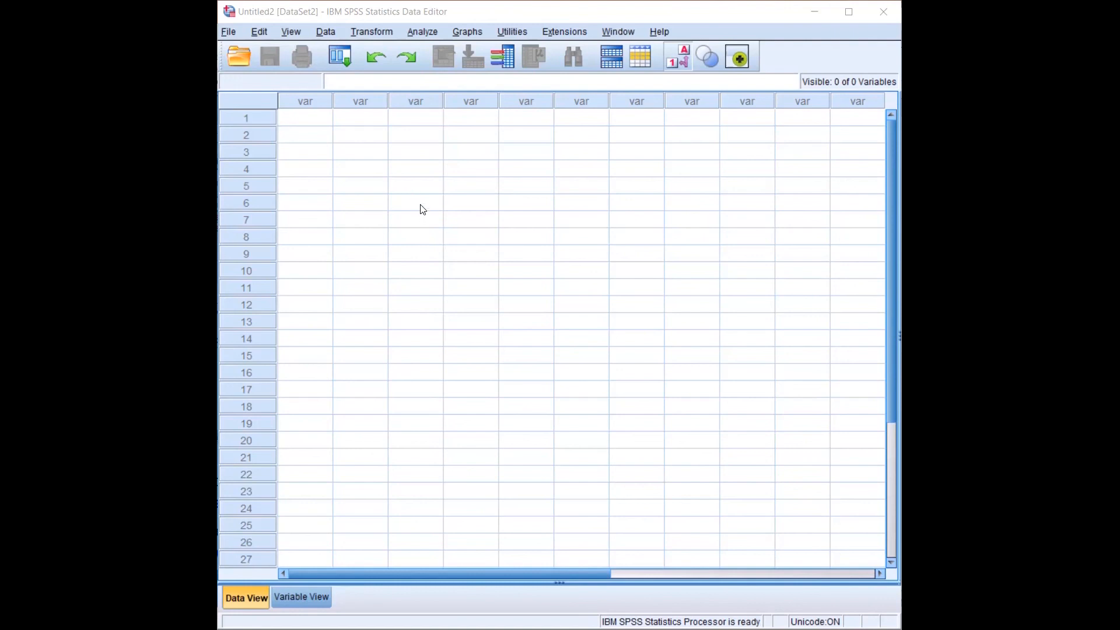
pyautogui.click(228, 32)
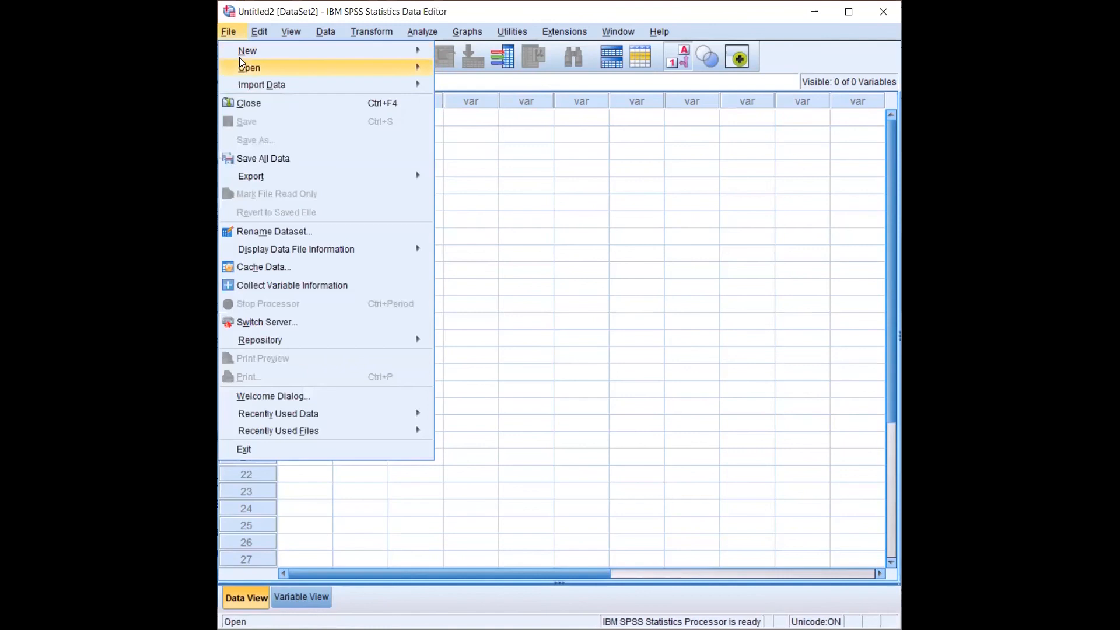
pyautogui.moveTo(246, 69)
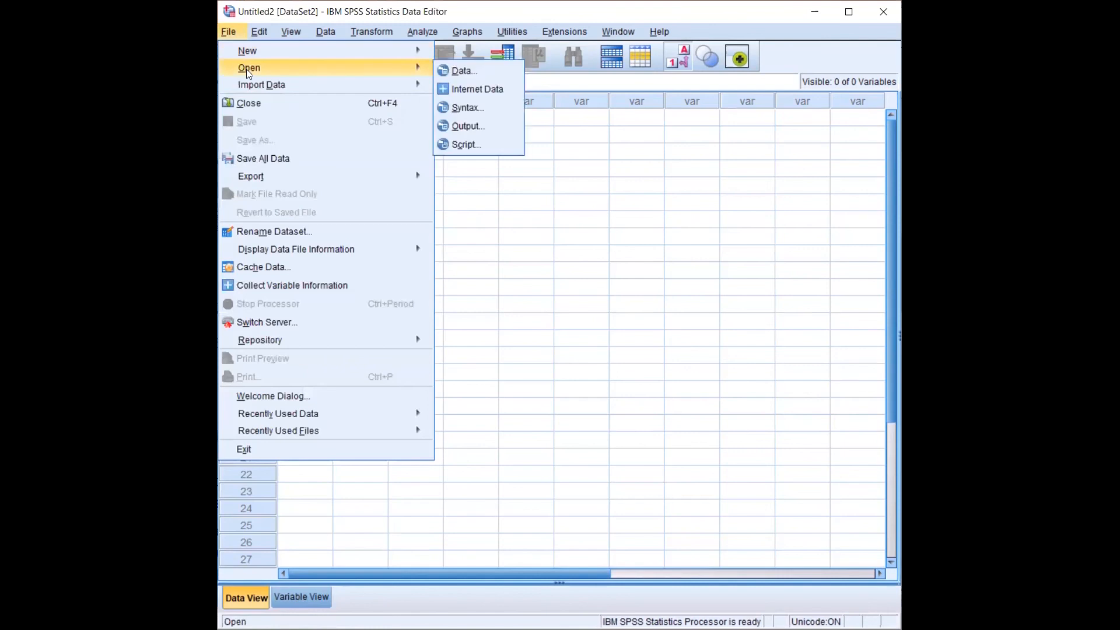
pyautogui.click(477, 69)
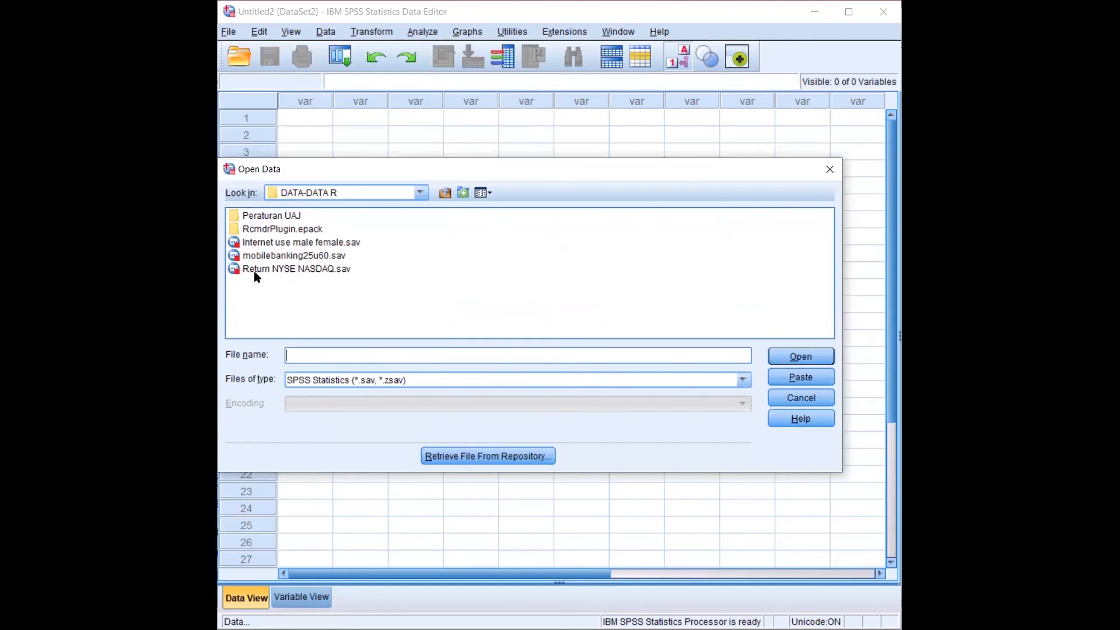
pyautogui.click(301, 270)
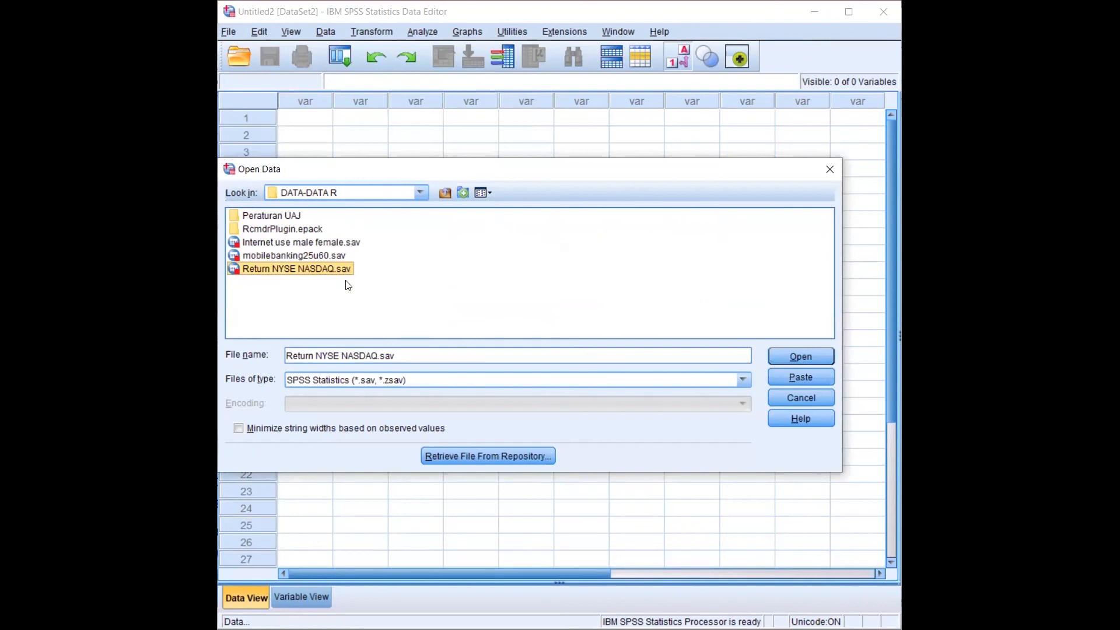
pyautogui.click(799, 357)
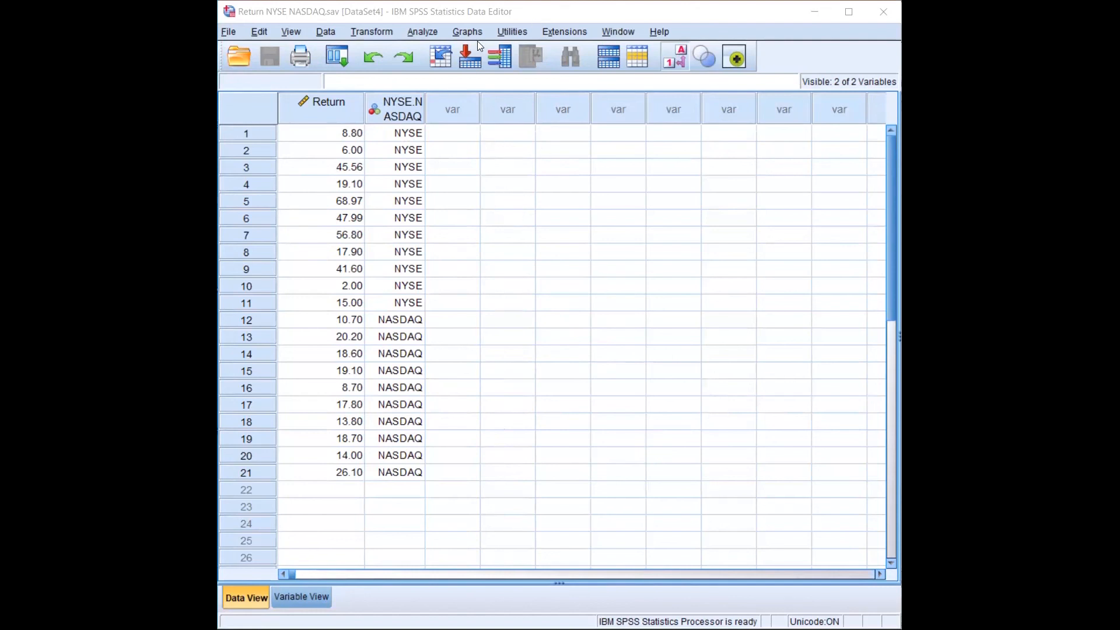
# Step: Set up an Independent-Samples T Test with Return as test variable and NYSE.NASDAQ as grouping variable
pyautogui.click(424, 31)
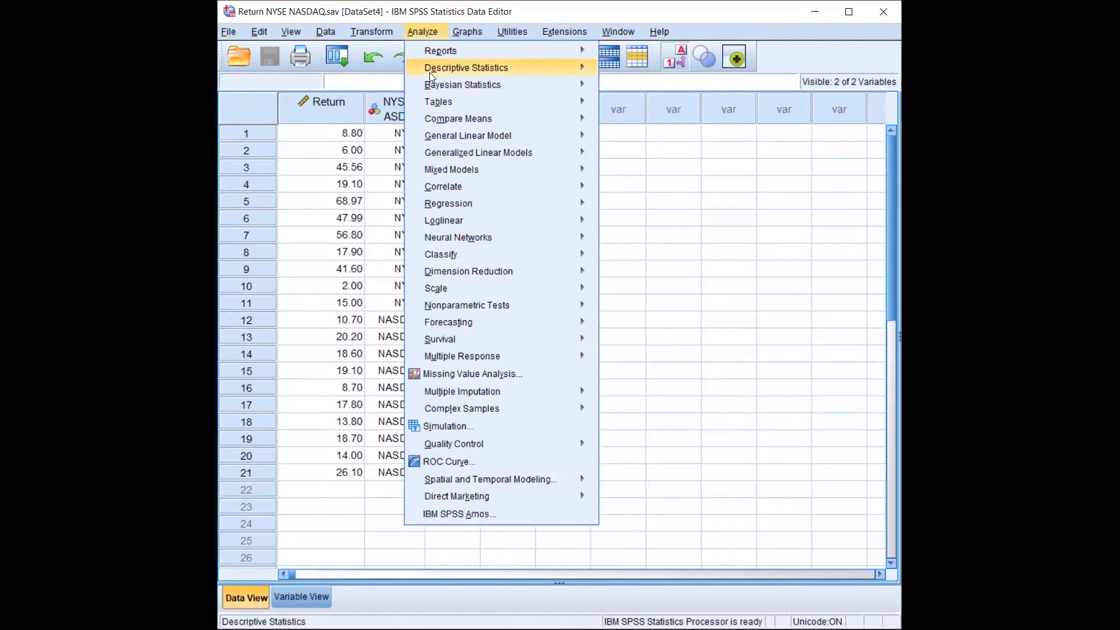
pyautogui.moveTo(477, 120)
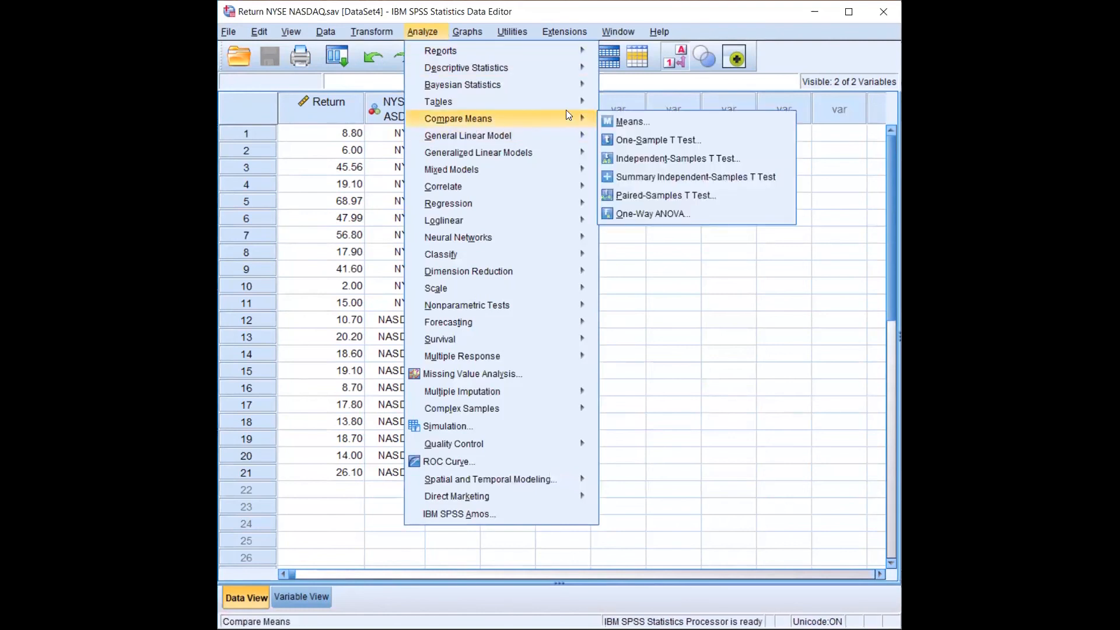
pyautogui.click(764, 156)
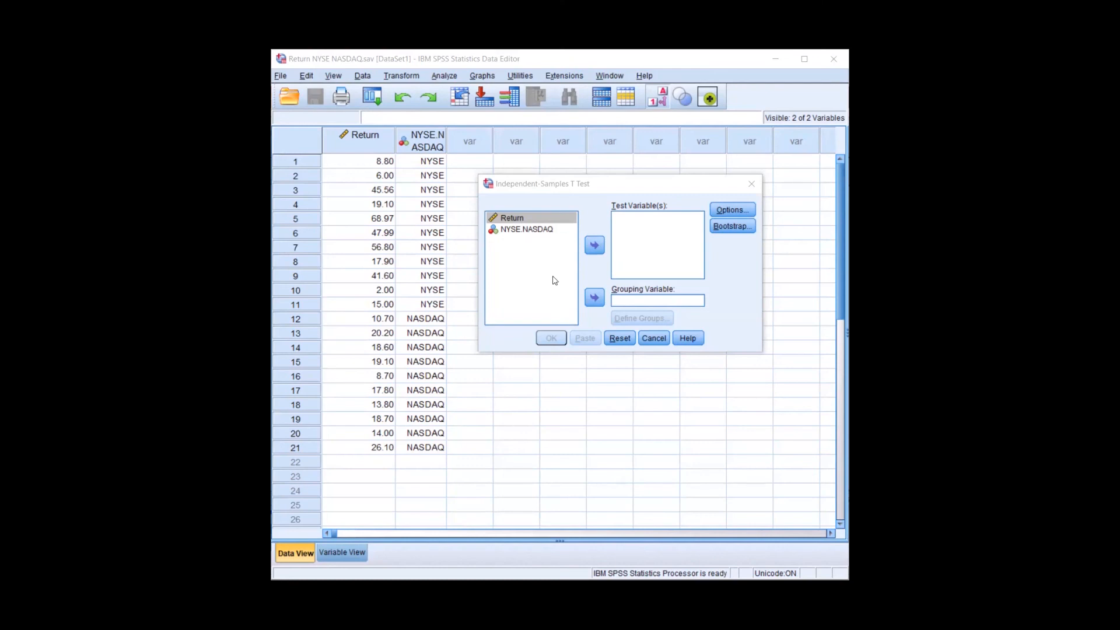
pyautogui.click(520, 215)
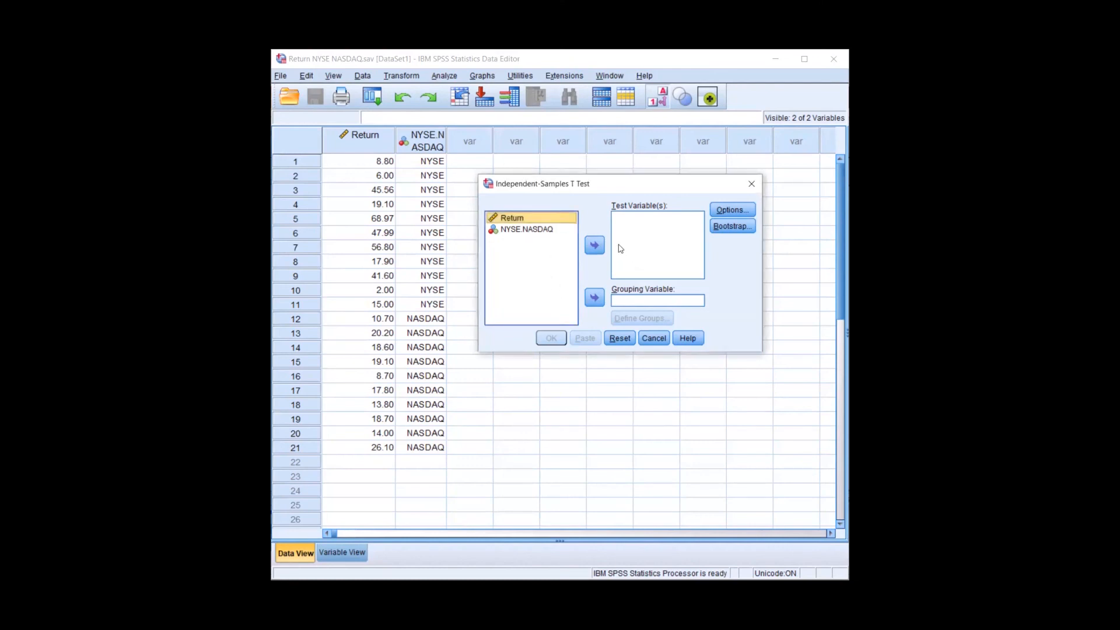
pyautogui.click(594, 246)
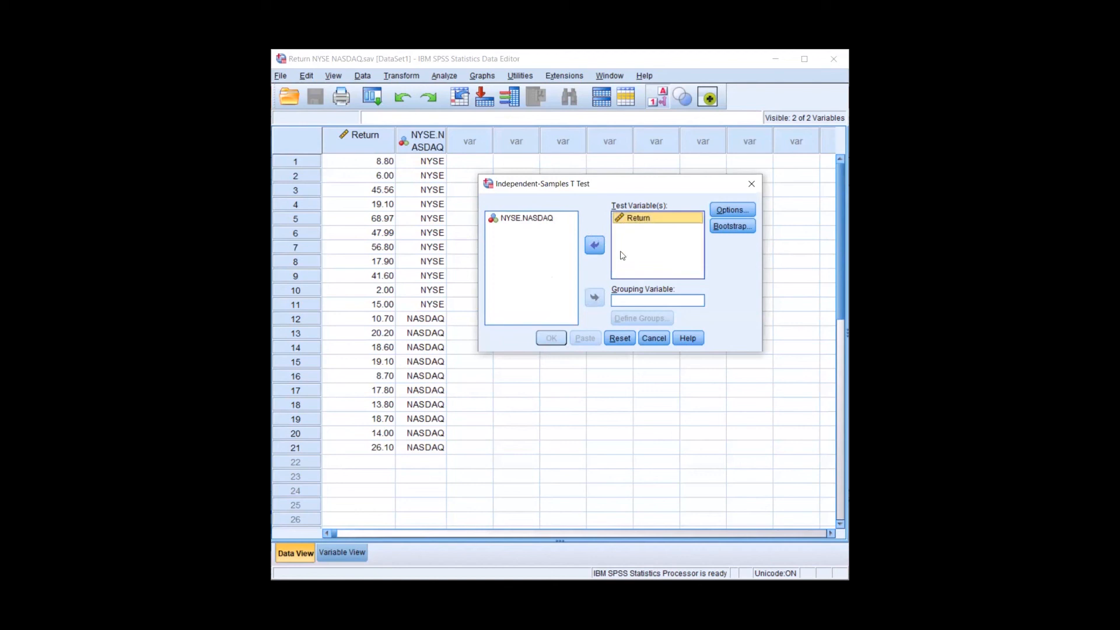
pyautogui.click(528, 219)
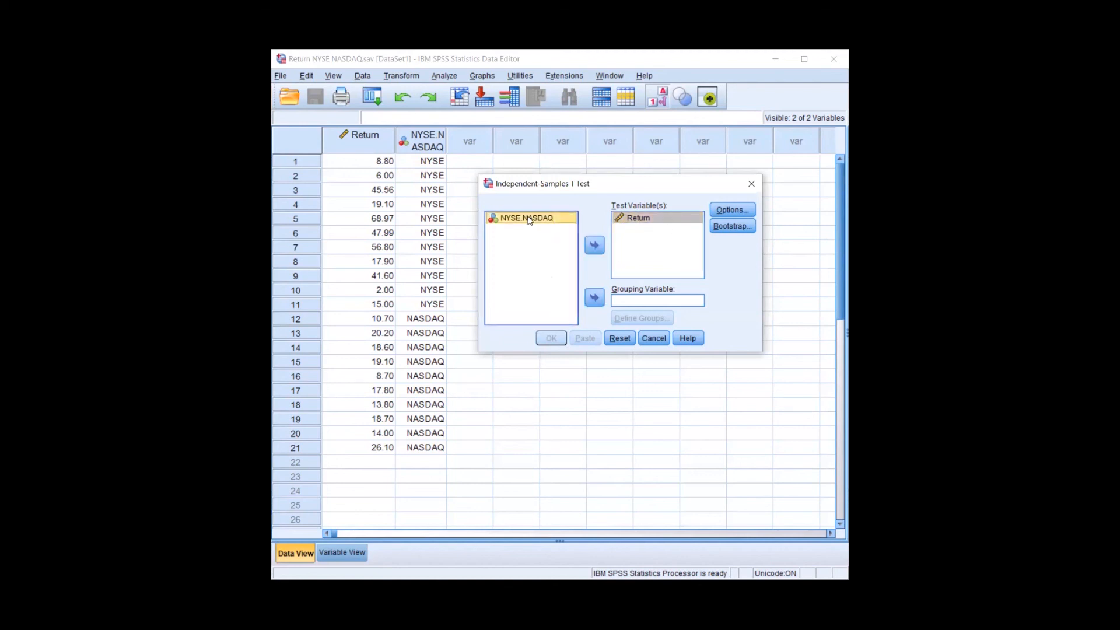
pyautogui.click(595, 299)
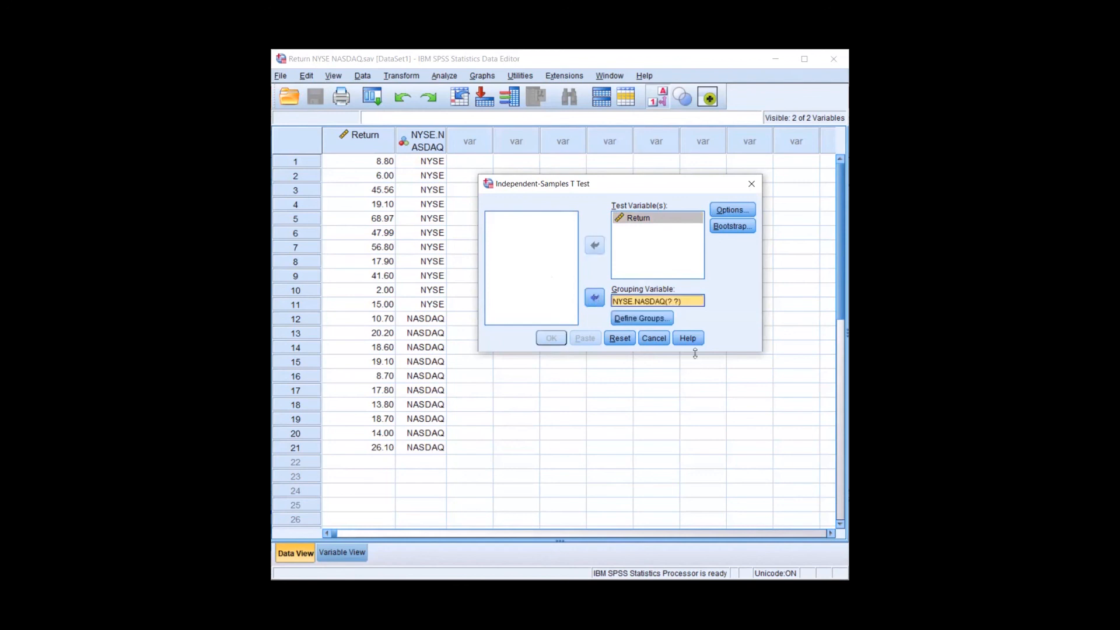
# Step: Define the NYSE.NASDAQ groups with value 2 for Group 1 and 1 for Group 2, and run the t test
pyautogui.click(661, 319)
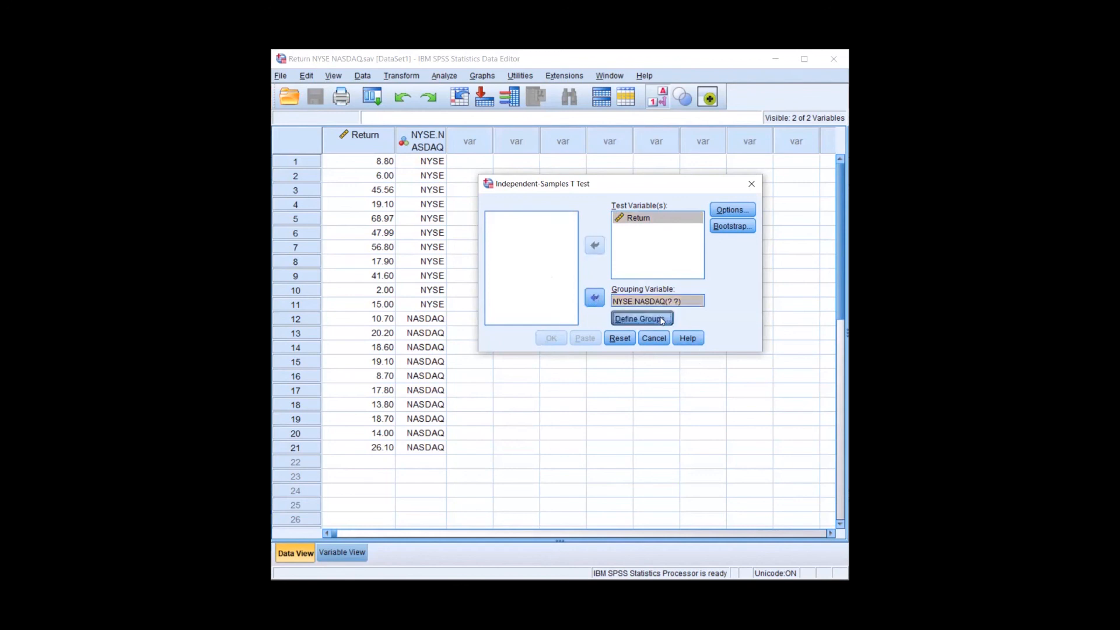
pyautogui.click(735, 358)
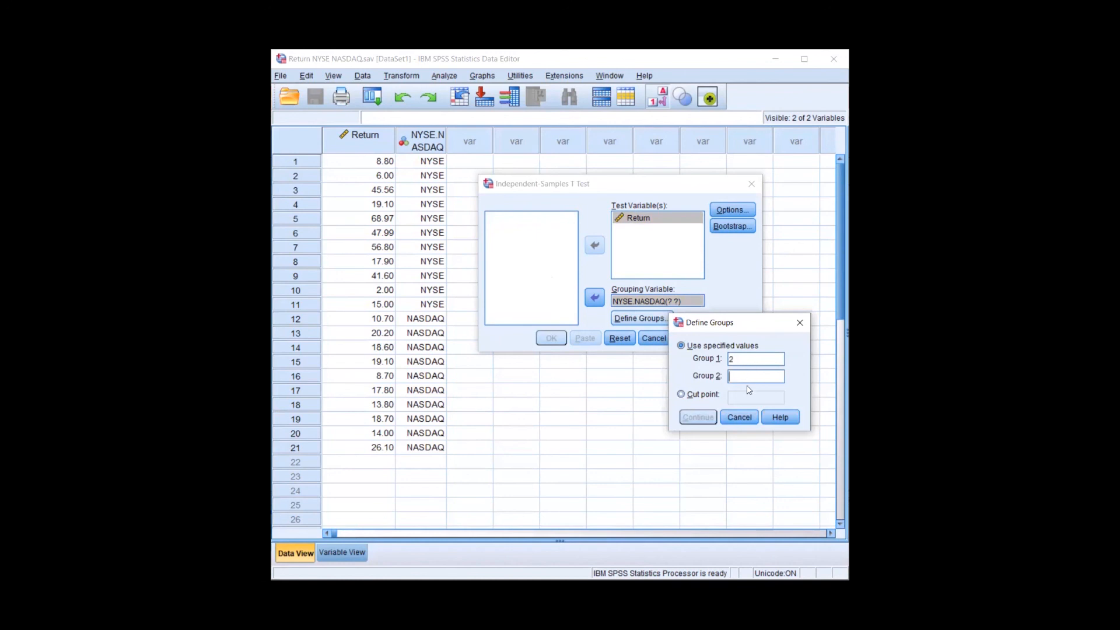
pyautogui.press('Tab')
pyautogui.write('1')
pyautogui.click(709, 420)
pyautogui.click(554, 339)
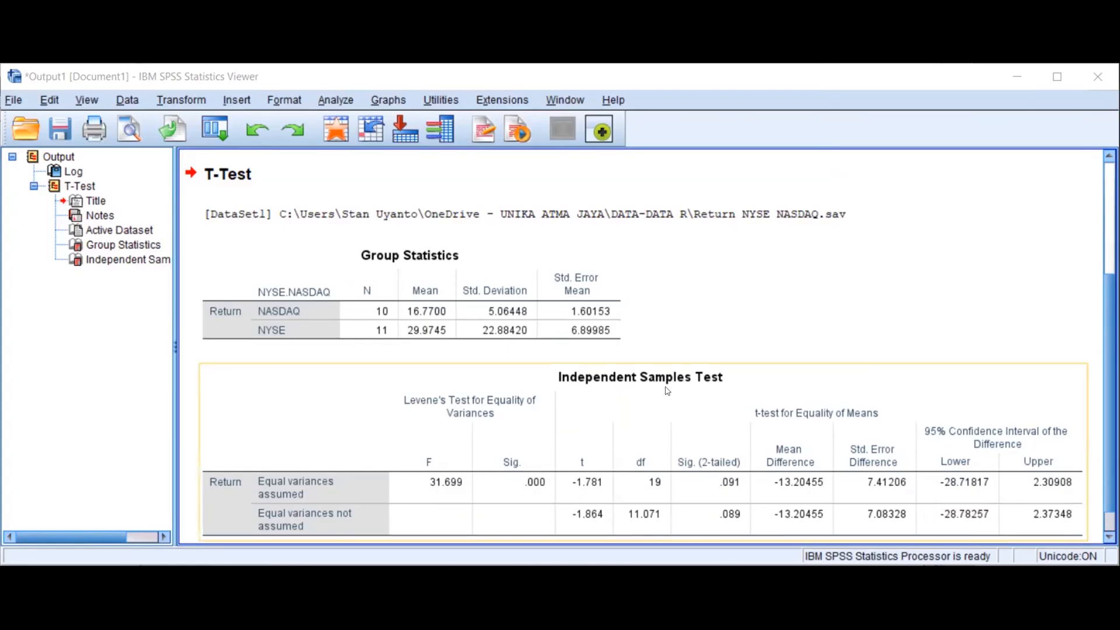